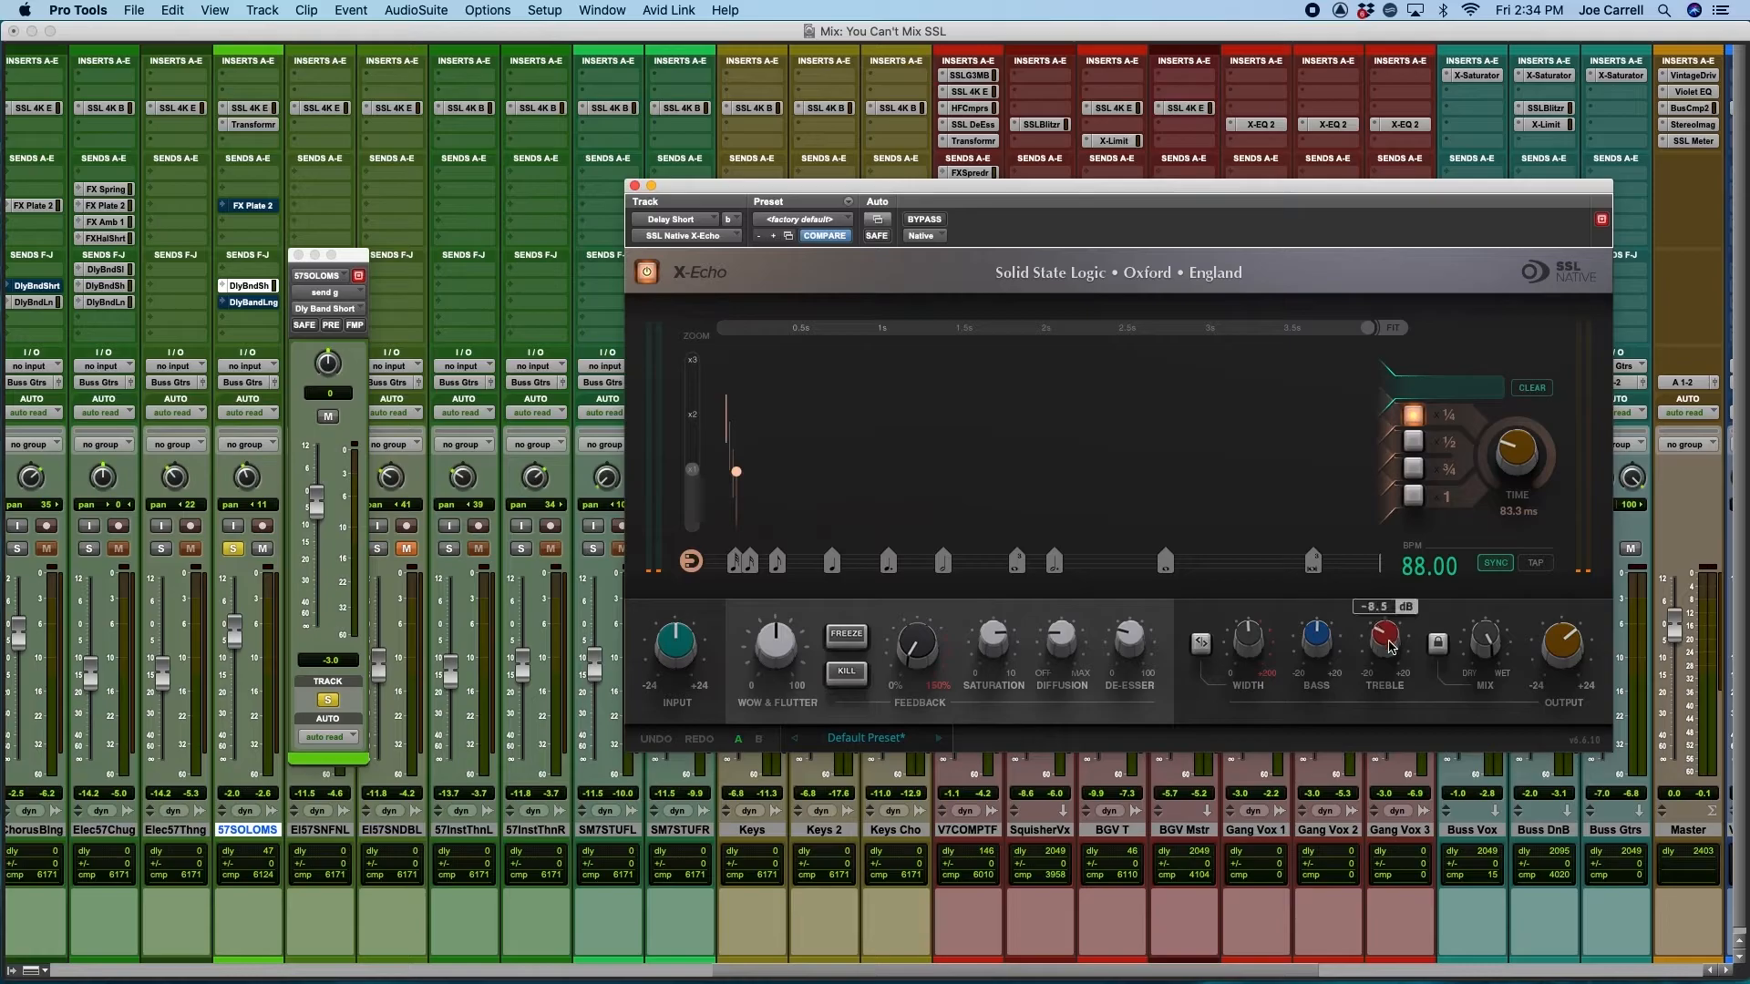
# Play the soloed 57SOLOMS track and lower its Dly Band Short send to about -16.8 dB
pyautogui.moveTo(1487, 650)
pyautogui.press('space')
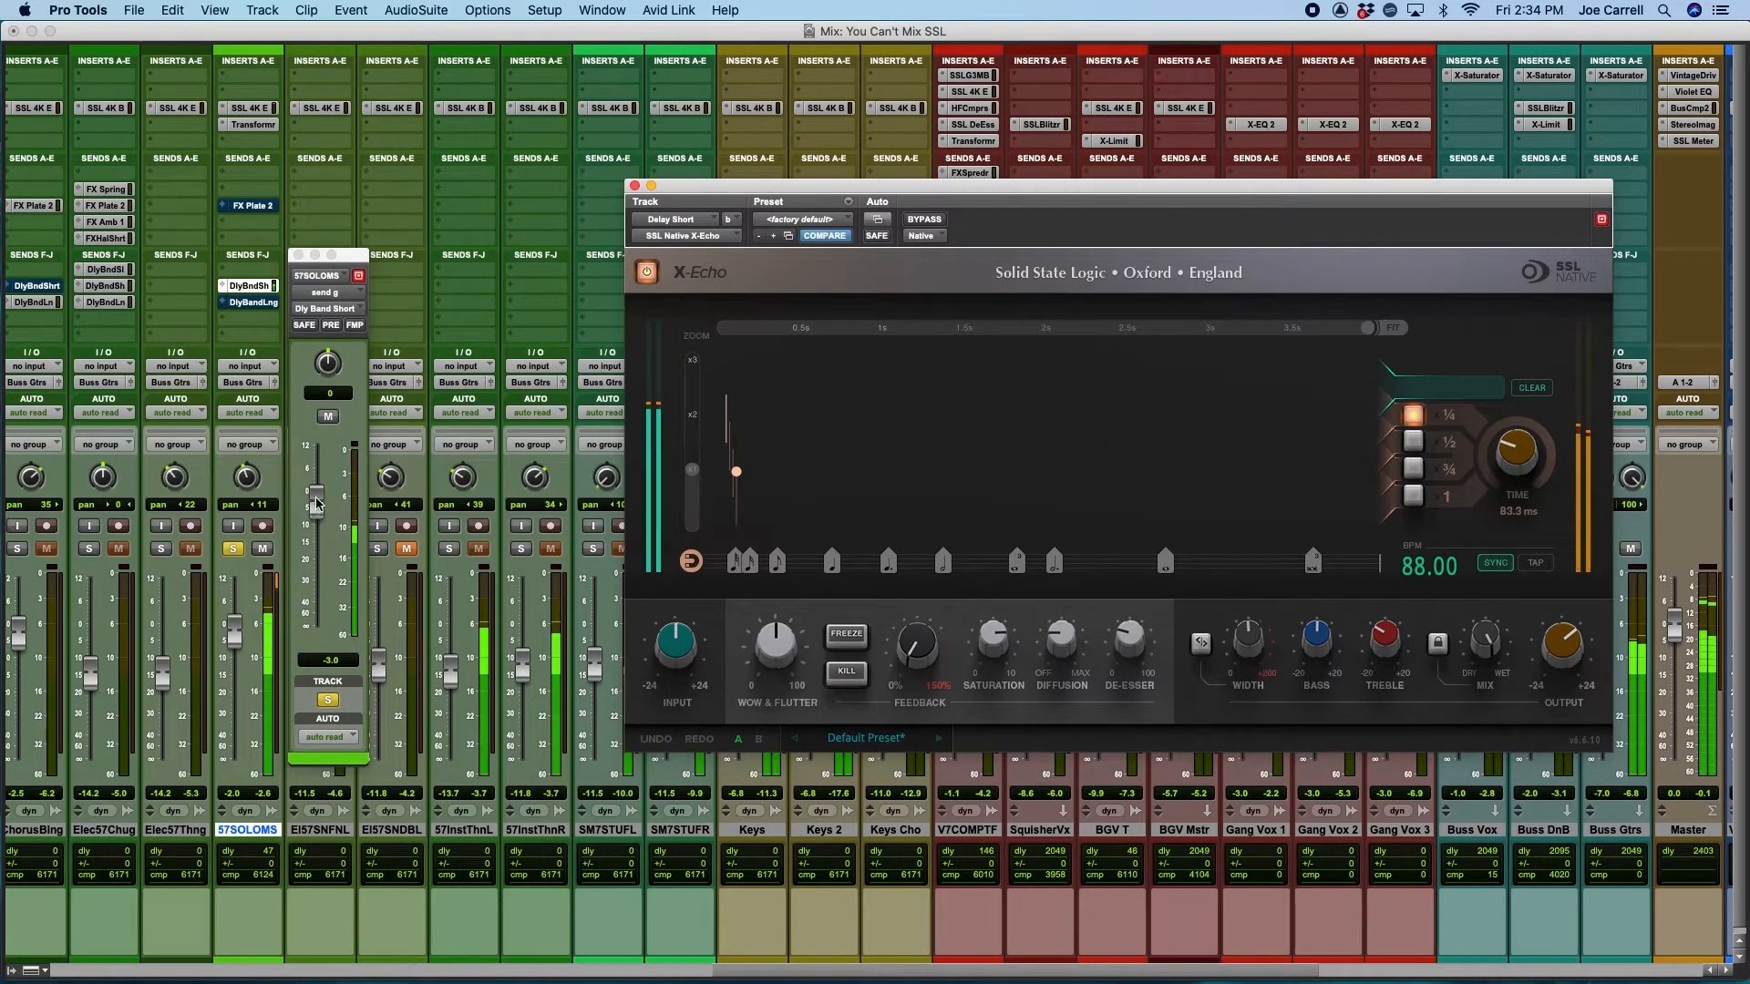
pyautogui.moveTo(316, 501); pyautogui.dragTo(316, 550)
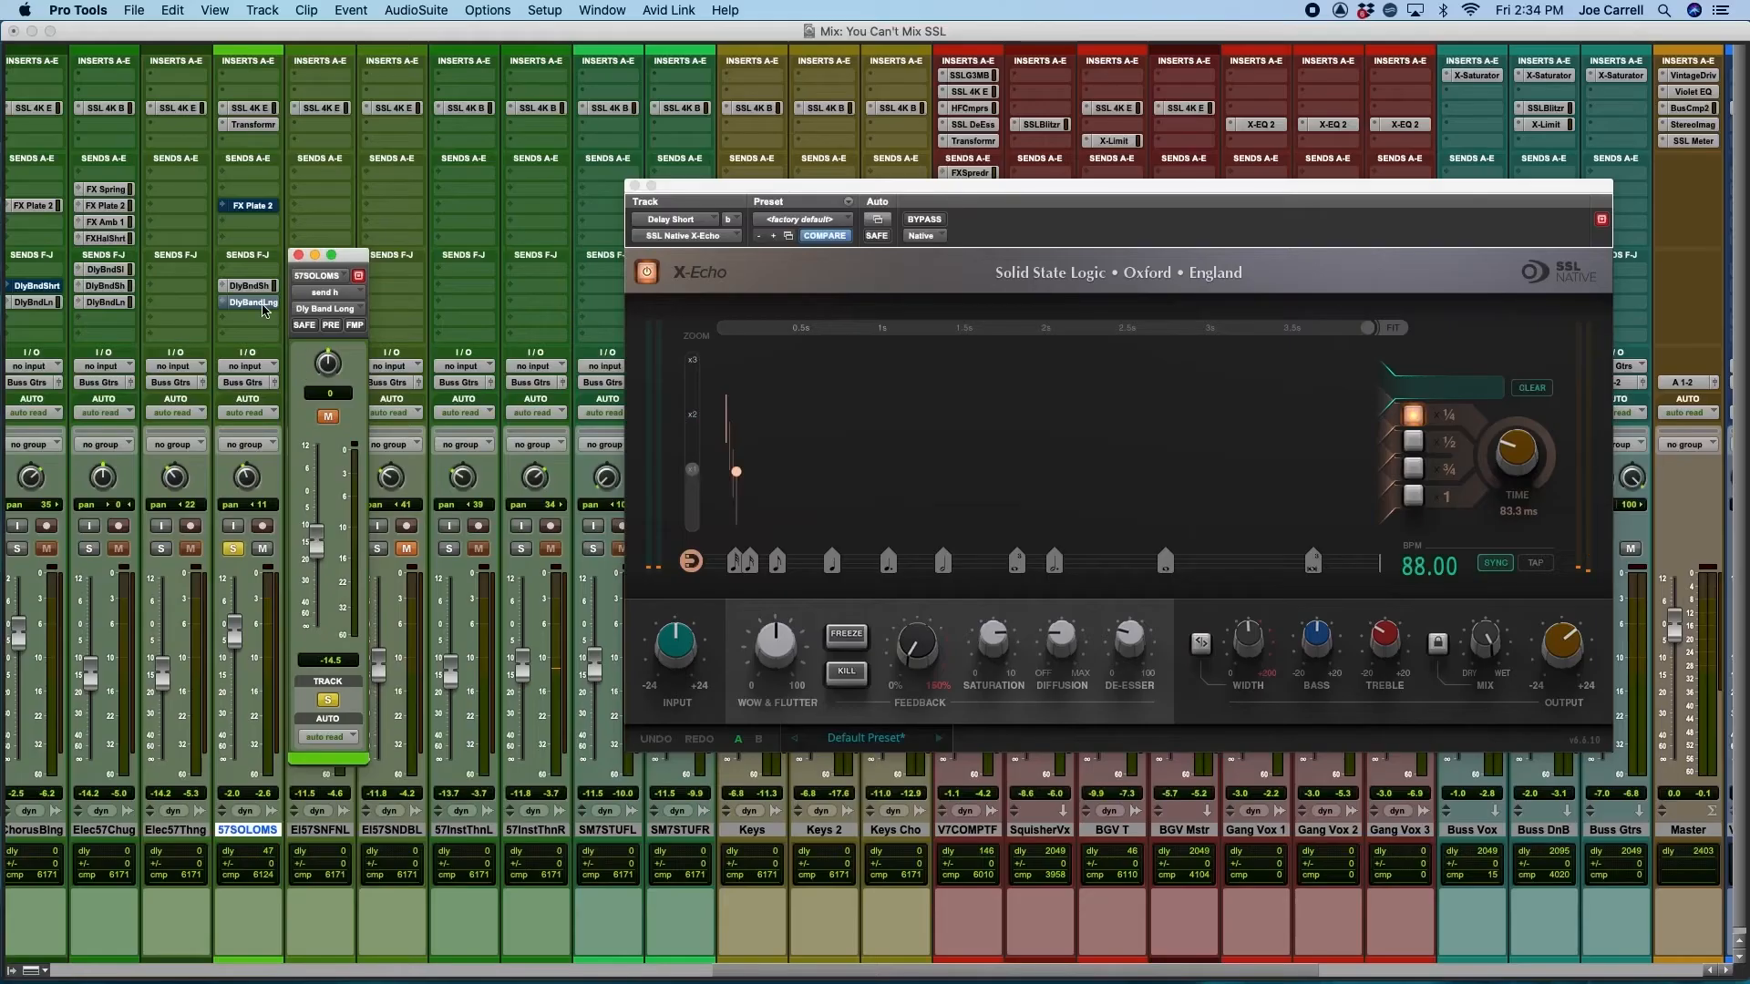
# Unmute the Dly Band Long send on 57SOLOMS and open the X-Echo on the Delay Long track for playback
pyautogui.keyDown('super'); pyautogui.click(248, 303); pyautogui.keyUp('super')
pyautogui.moveTo(846, 975); pyautogui.dragTo(1268, 939)
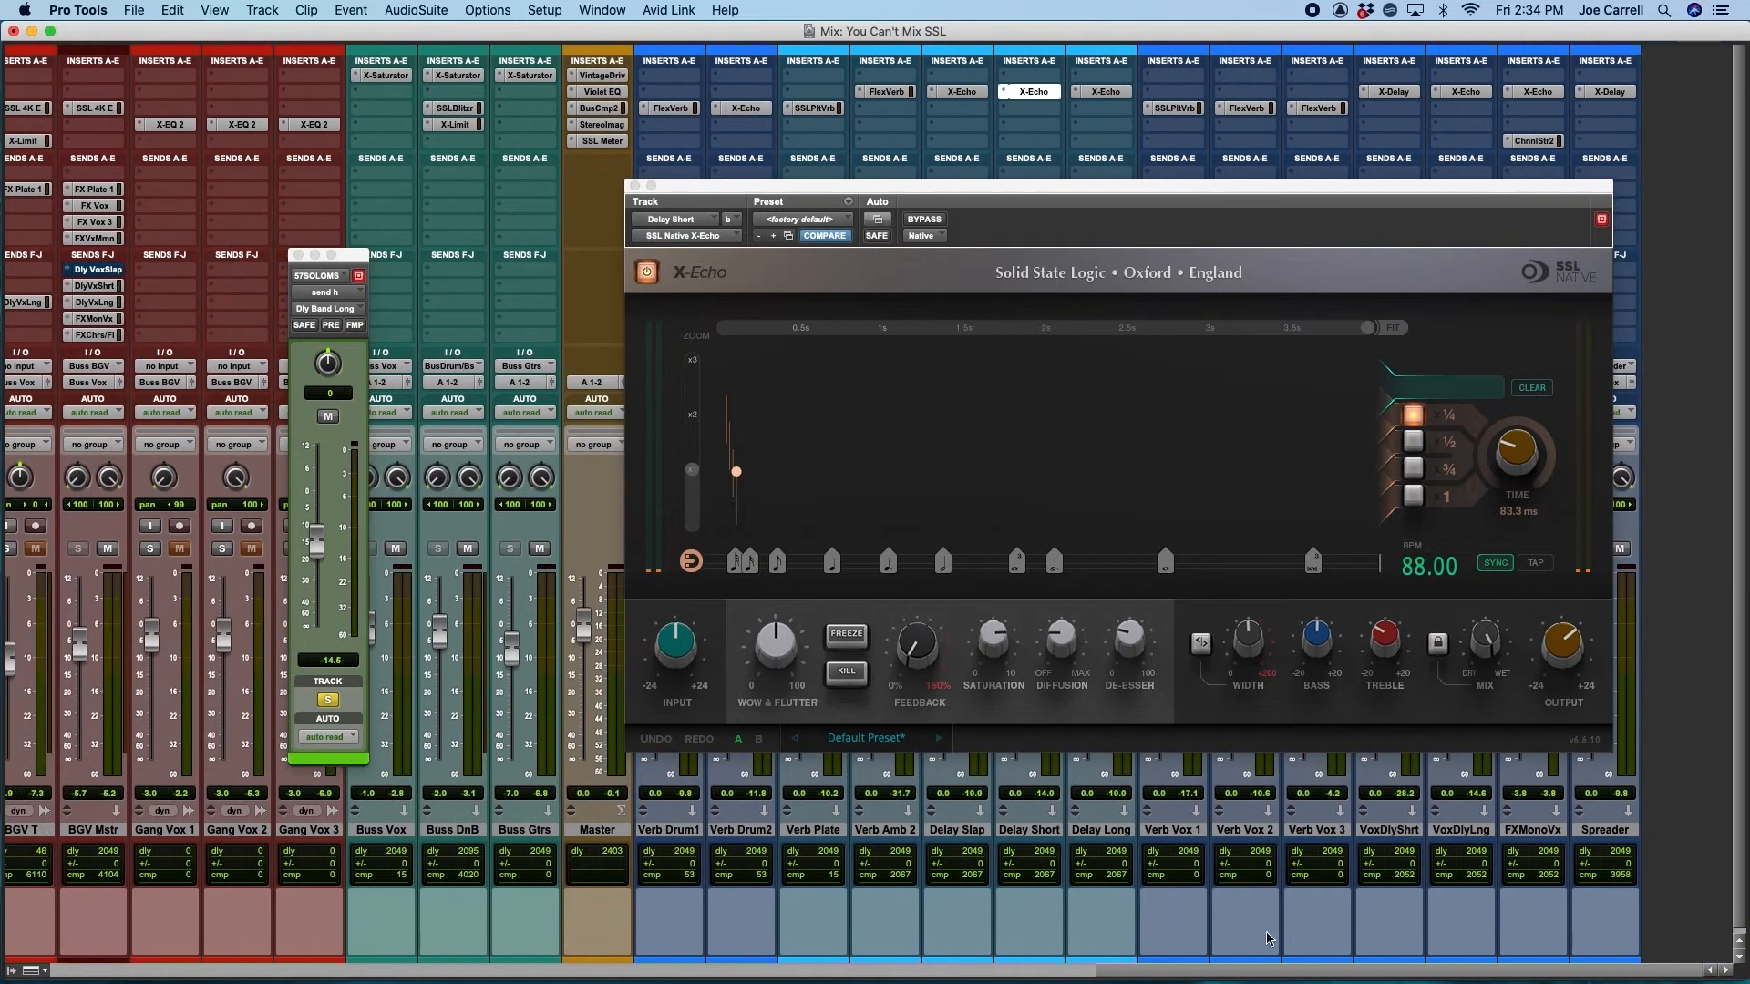
pyautogui.click(1112, 93)
pyautogui.moveTo(931, 191); pyautogui.dragTo(882, 174)
pyautogui.press('space')
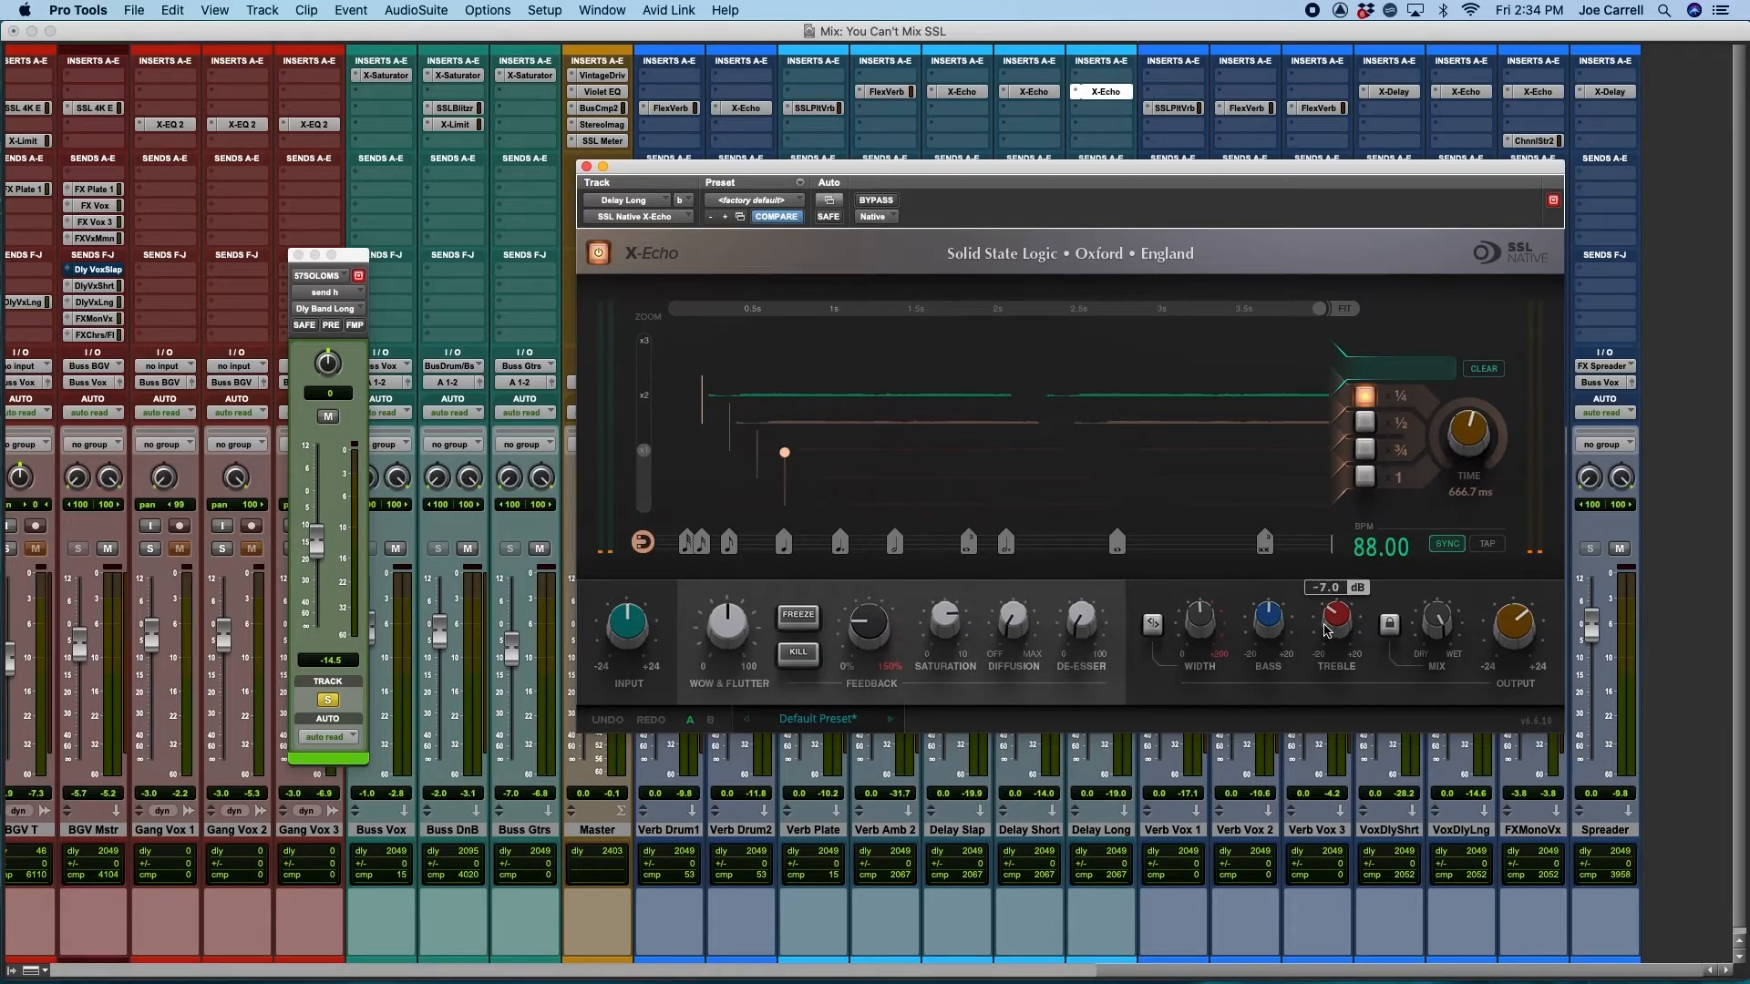
# Compare the solo guitar during playback with its short and long delay sends muted and unmuted
pyautogui.moveTo(1139, 977); pyautogui.dragTo(679, 975)
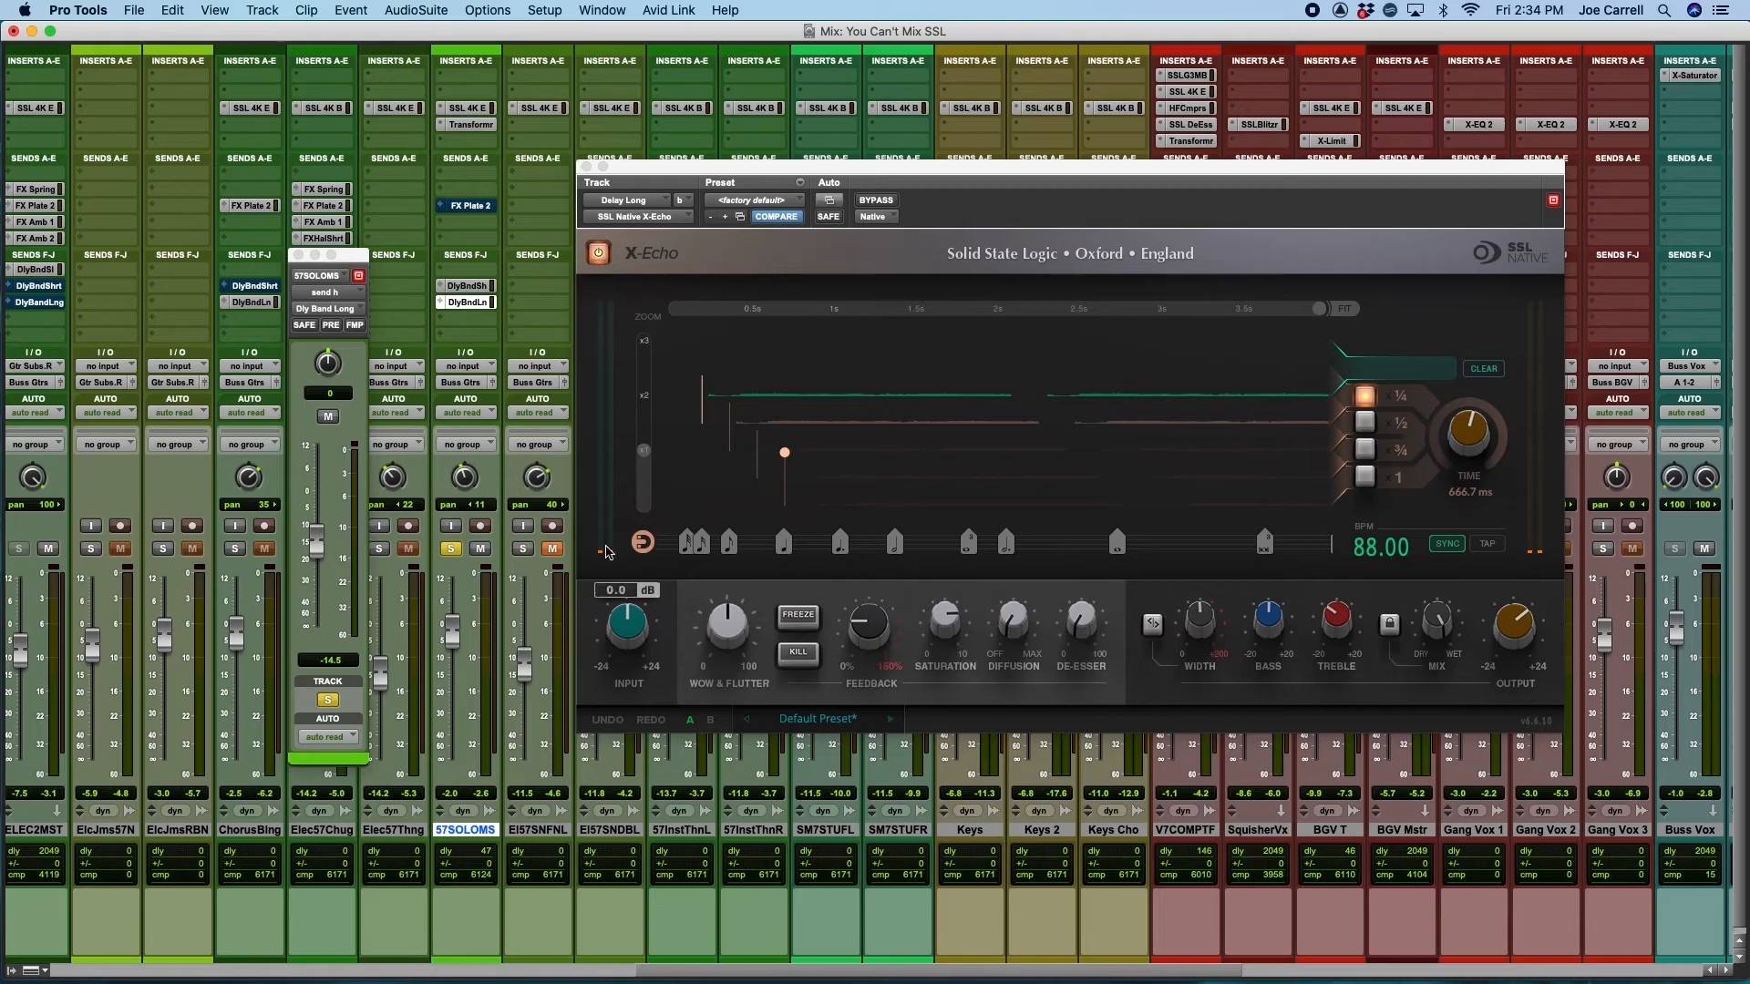
pyautogui.click(468, 288)
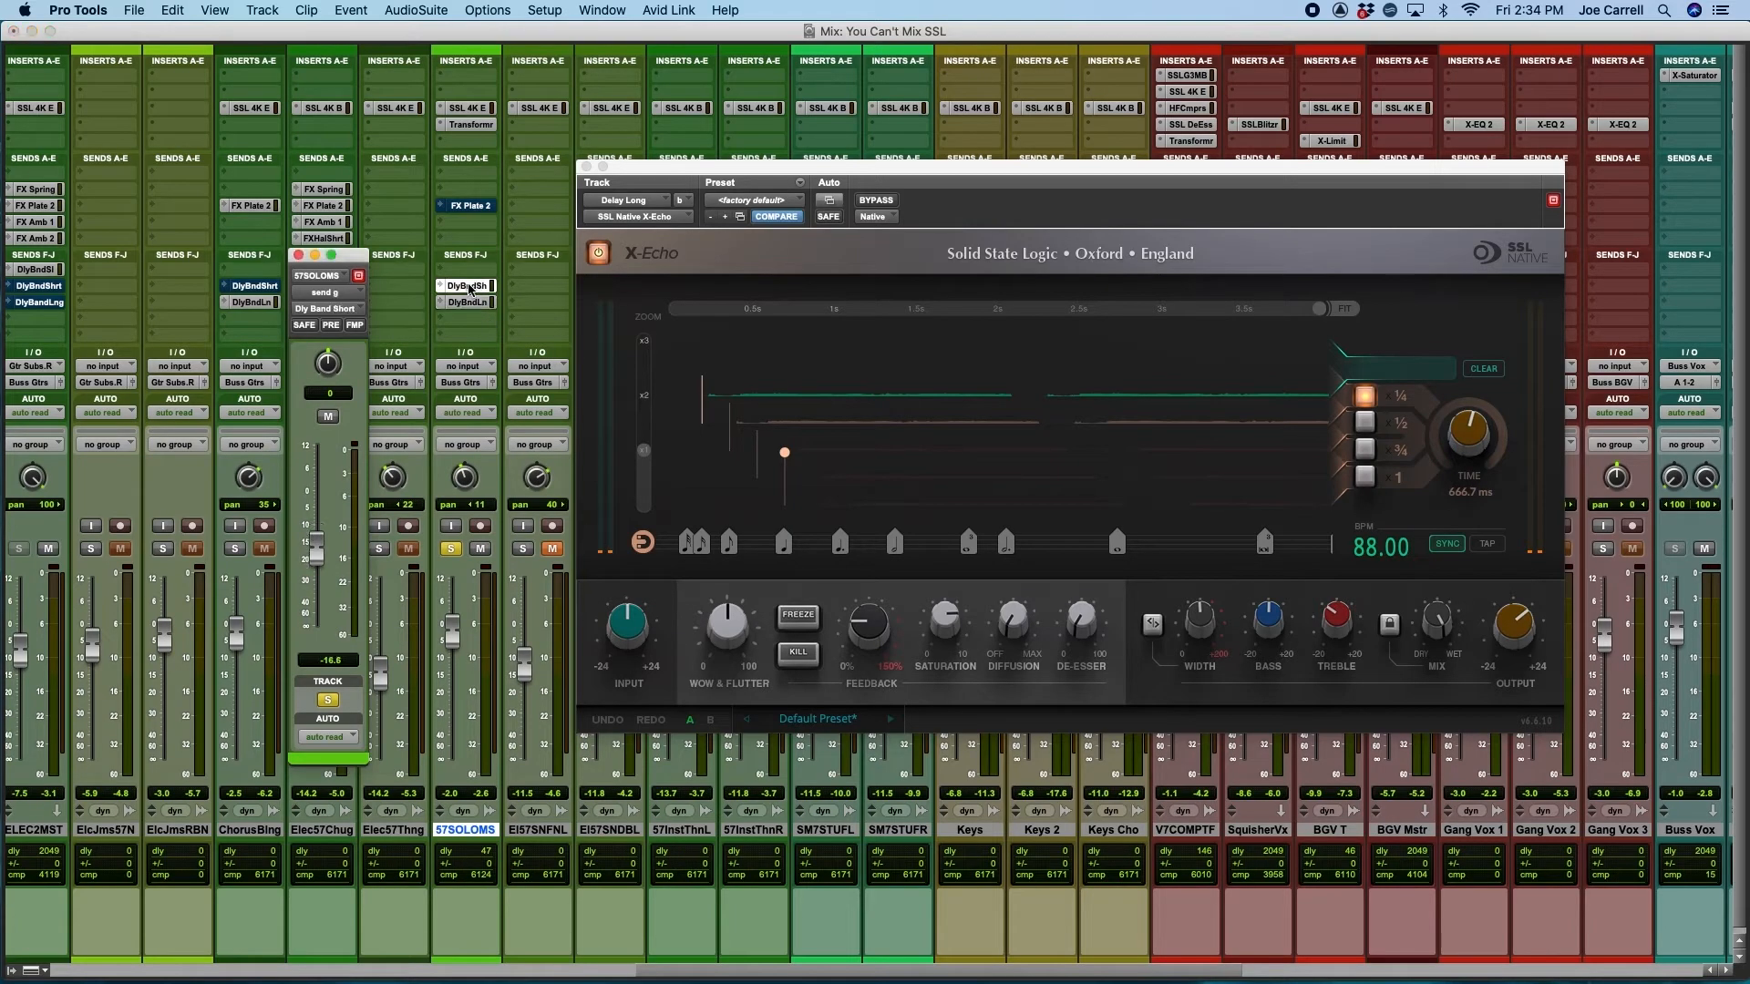
pyautogui.keyDown('ctrl'); pyautogui.keyDown('super'); pyautogui.click(471, 288); pyautogui.keyUp('super'); pyautogui.keyUp('ctrl')
pyautogui.keyDown('ctrl'); pyautogui.keyDown('super'); pyautogui.click(476, 308); pyautogui.keyUp('super'); pyautogui.keyUp('ctrl')
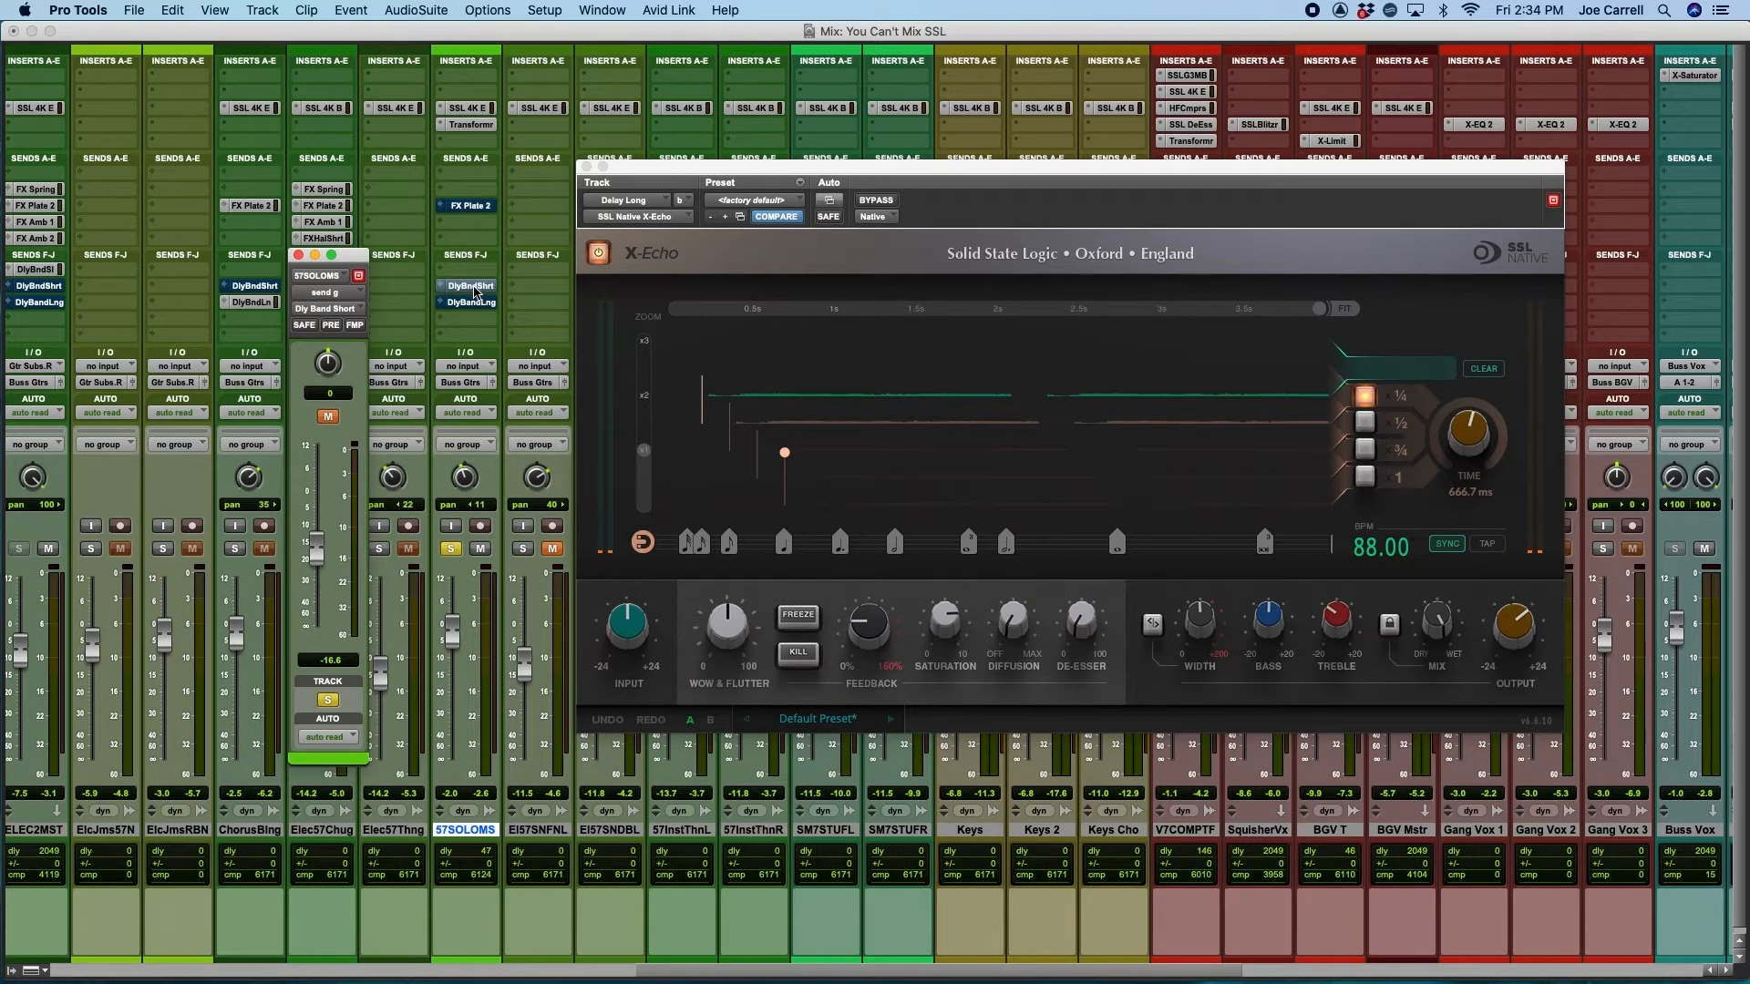
pyautogui.keyDown('ctrl'); pyautogui.keyDown('super'); pyautogui.click(470, 288); pyautogui.keyUp('super'); pyautogui.keyUp('ctrl')
pyautogui.keyDown('ctrl'); pyautogui.keyDown('super'); pyautogui.click(472, 302); pyautogui.keyUp('super'); pyautogui.keyUp('ctrl')
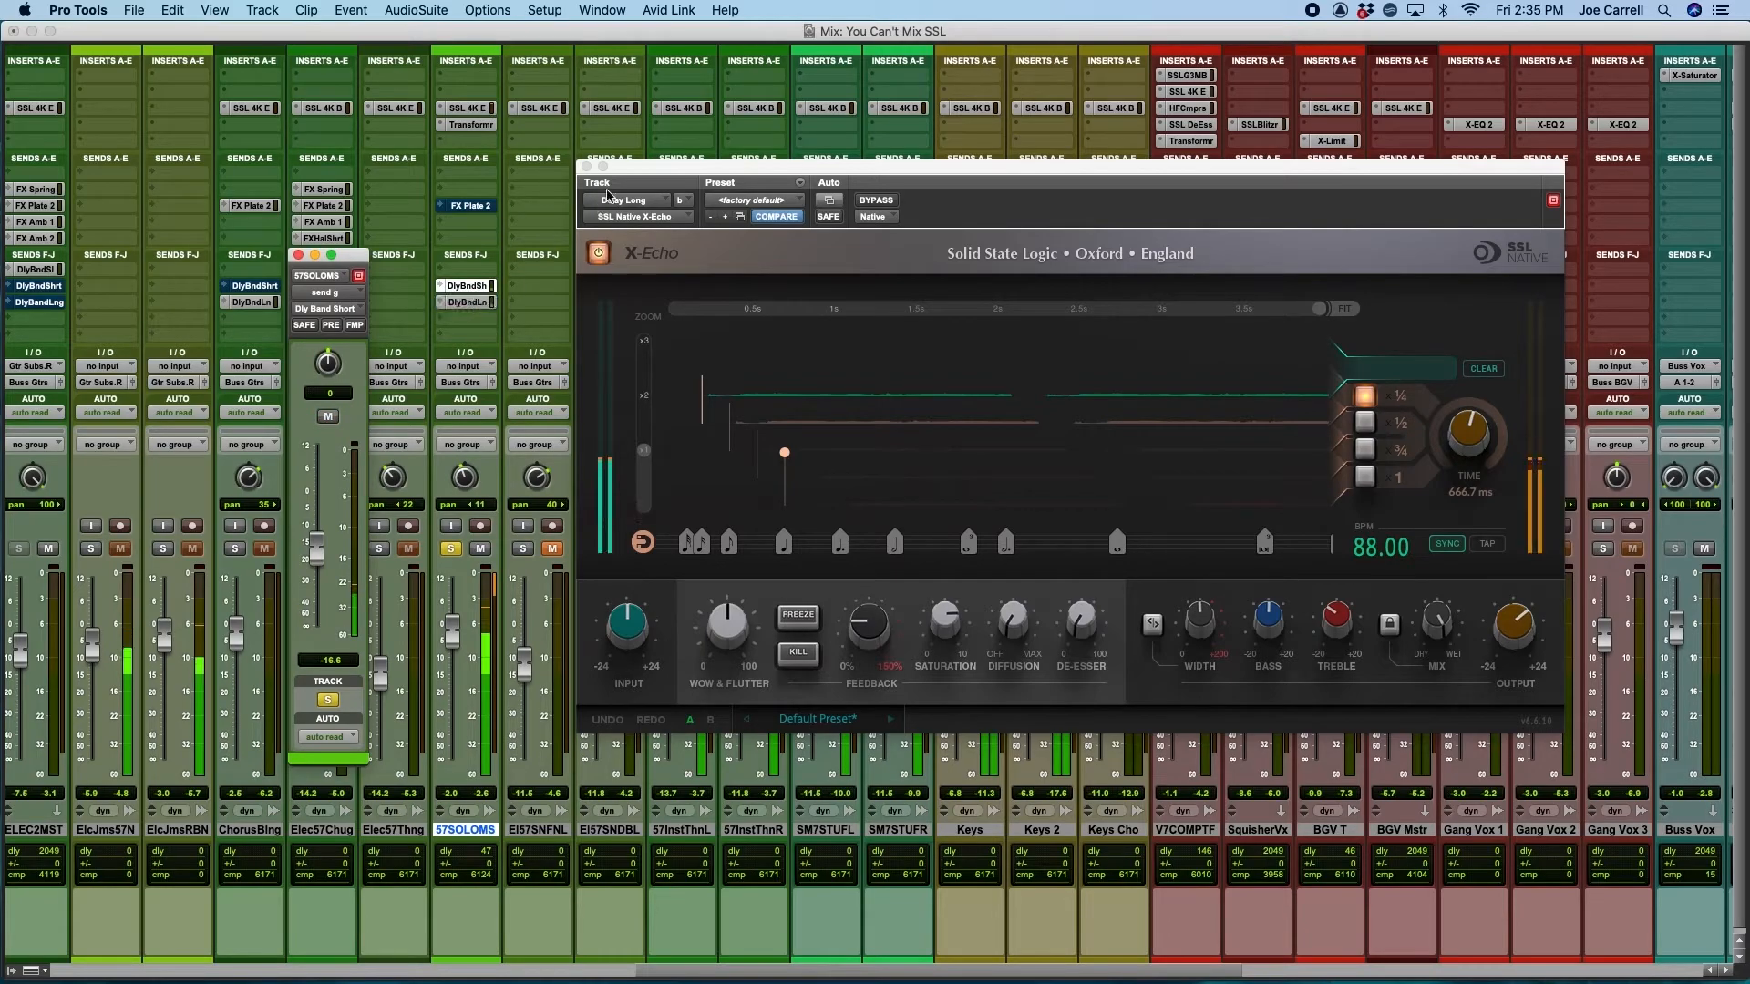
pyautogui.moveTo(636, 170); pyautogui.dragTo(667, 169)
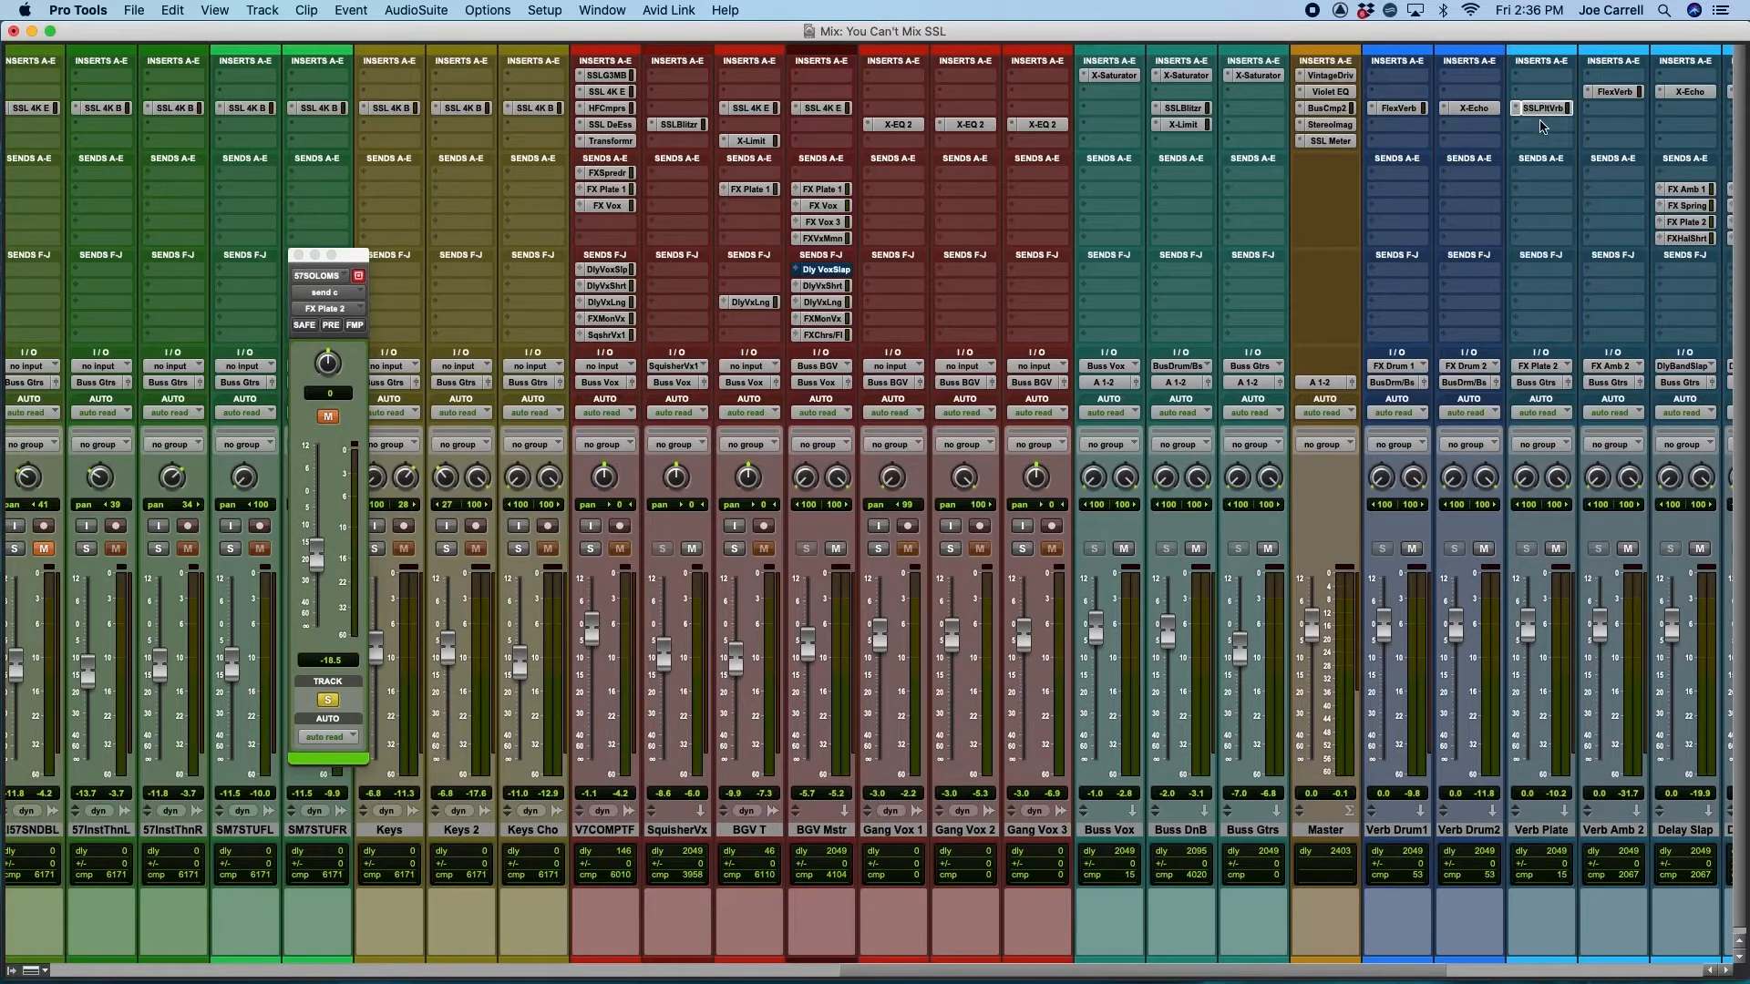
# Examine the time, colour, size and pre-delay controls of the PlateVerb on the Verb Plate track, and close the plug-in
pyautogui.click(1540, 107)
pyautogui.moveTo(1101, 241); pyautogui.dragTo(907, 264)
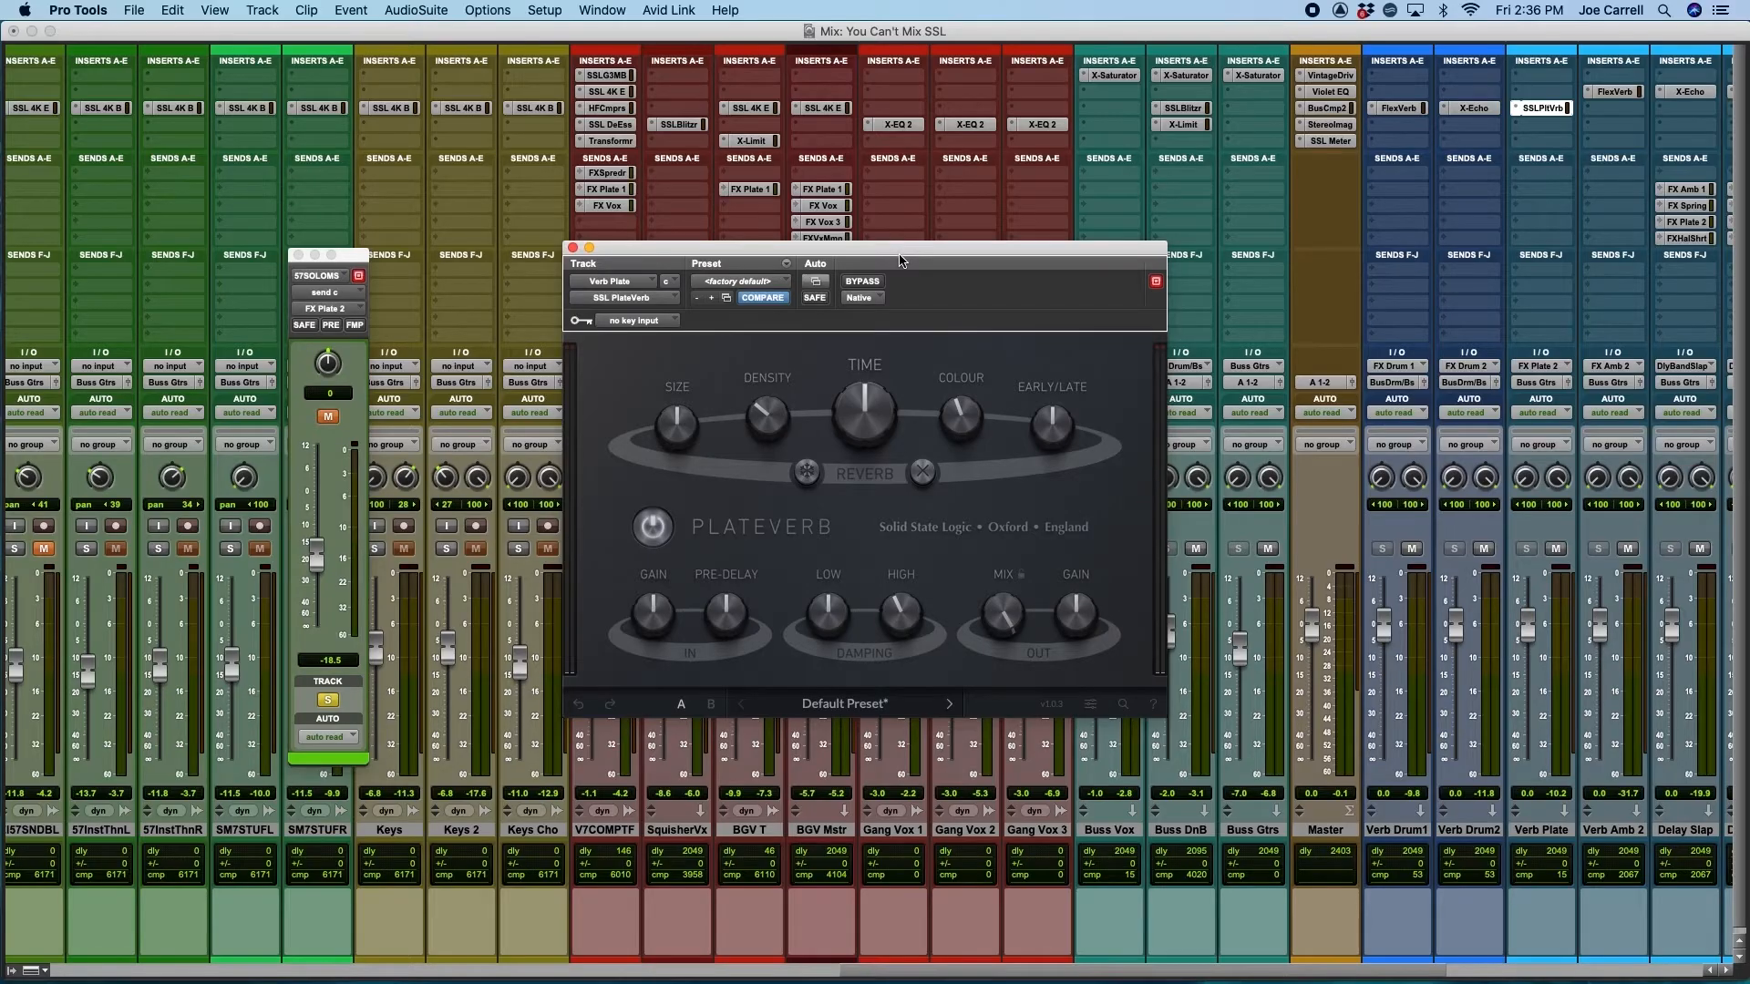
pyautogui.moveTo(880, 398)
pyautogui.moveTo(966, 408)
pyautogui.moveTo(957, 405); pyautogui.dragTo(990, 442)
pyautogui.moveTo(680, 444)
pyautogui.moveTo(736, 615)
pyautogui.click(572, 248)
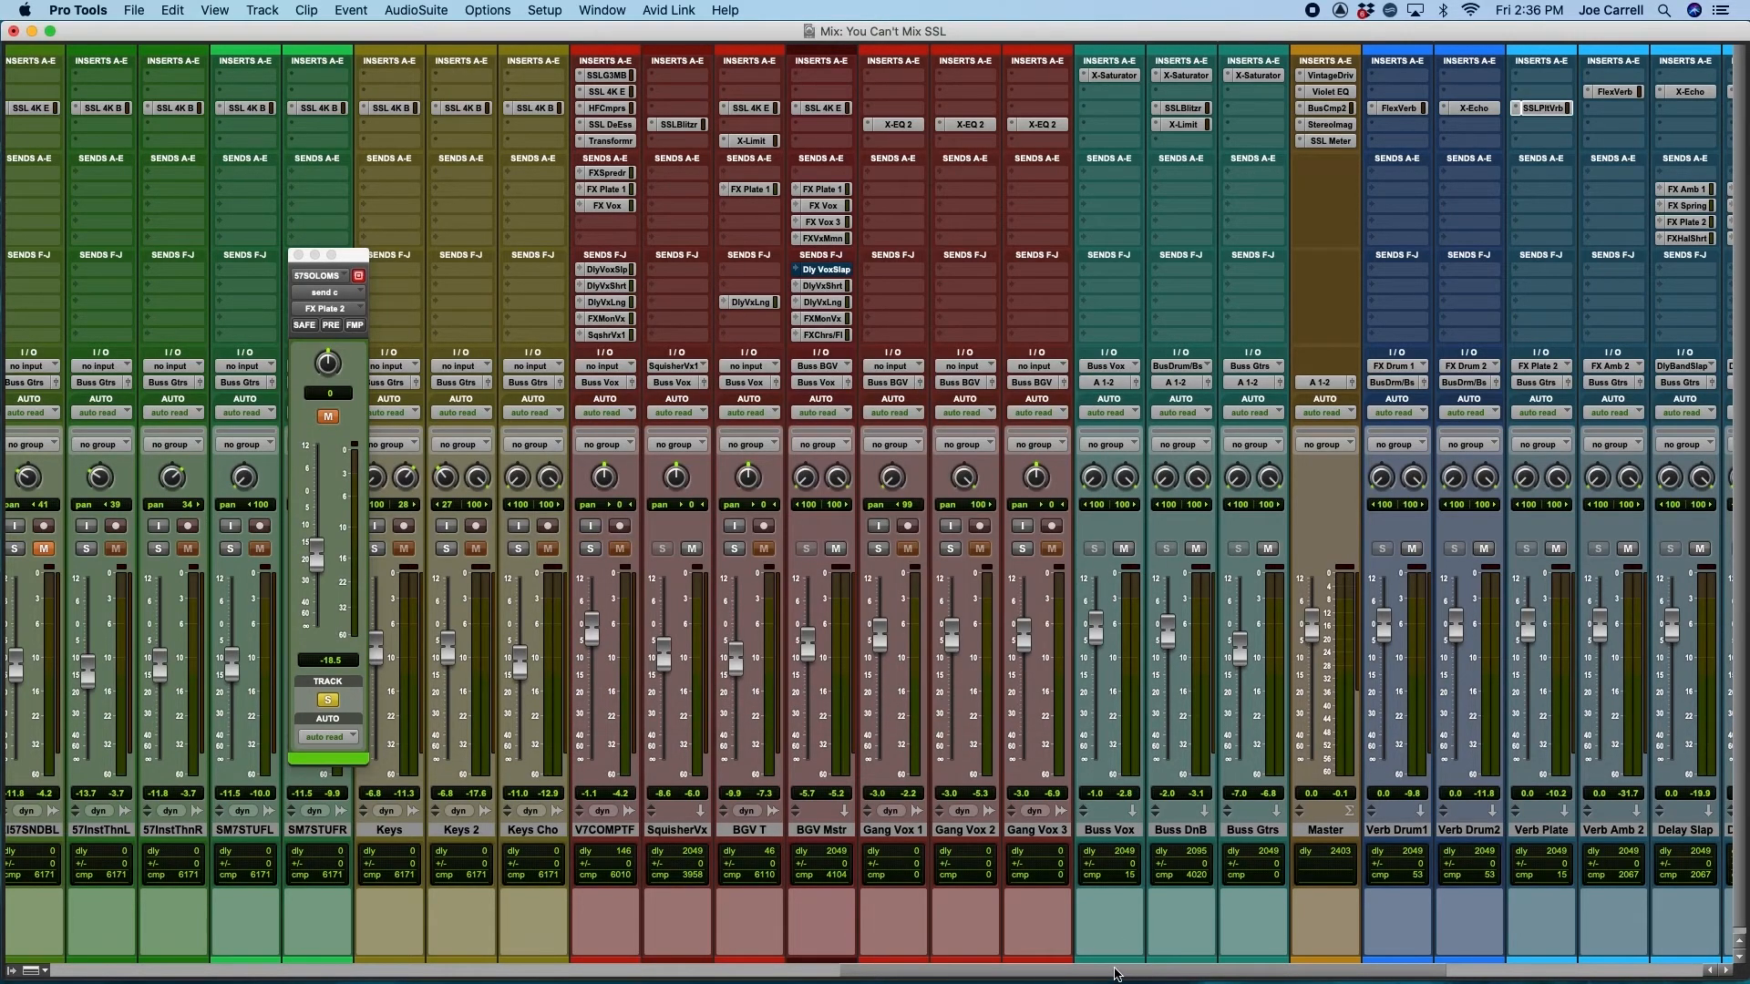
# Mute both delay sends on 57SOLOMS and unmute its FX Plate 2 send
pyautogui.moveTo(1115, 973); pyautogui.dragTo(723, 972)
pyautogui.keyDown('super'); pyautogui.click(1006, 305); pyautogui.keyUp('super')
pyautogui.keyDown('super'); pyautogui.click(1008, 287); pyautogui.keyUp('super')
pyautogui.keyDown('super'); pyautogui.click(1012, 212); pyautogui.keyUp('super')
pyautogui.click(1013, 209)
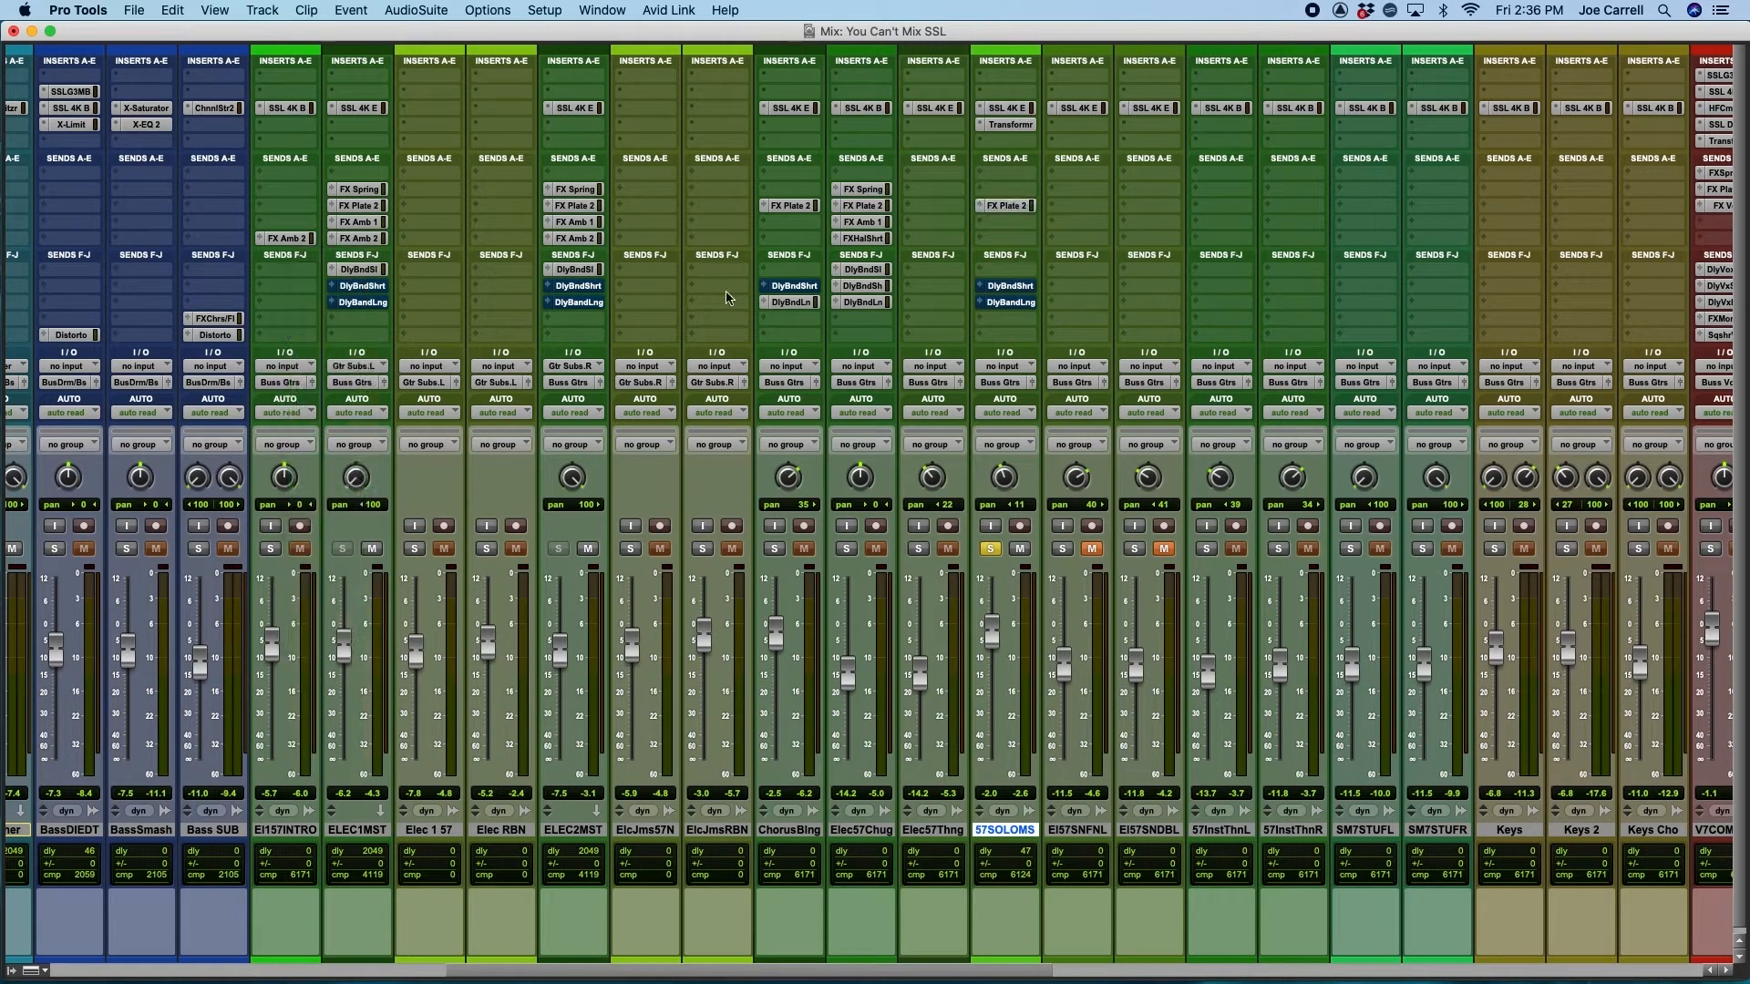
# Try a higher FX Plate 2 send level on 57SOLOMS, and undo the change
pyautogui.click(1010, 206)
pyautogui.moveTo(355, 263); pyautogui.dragTo(709, 261)
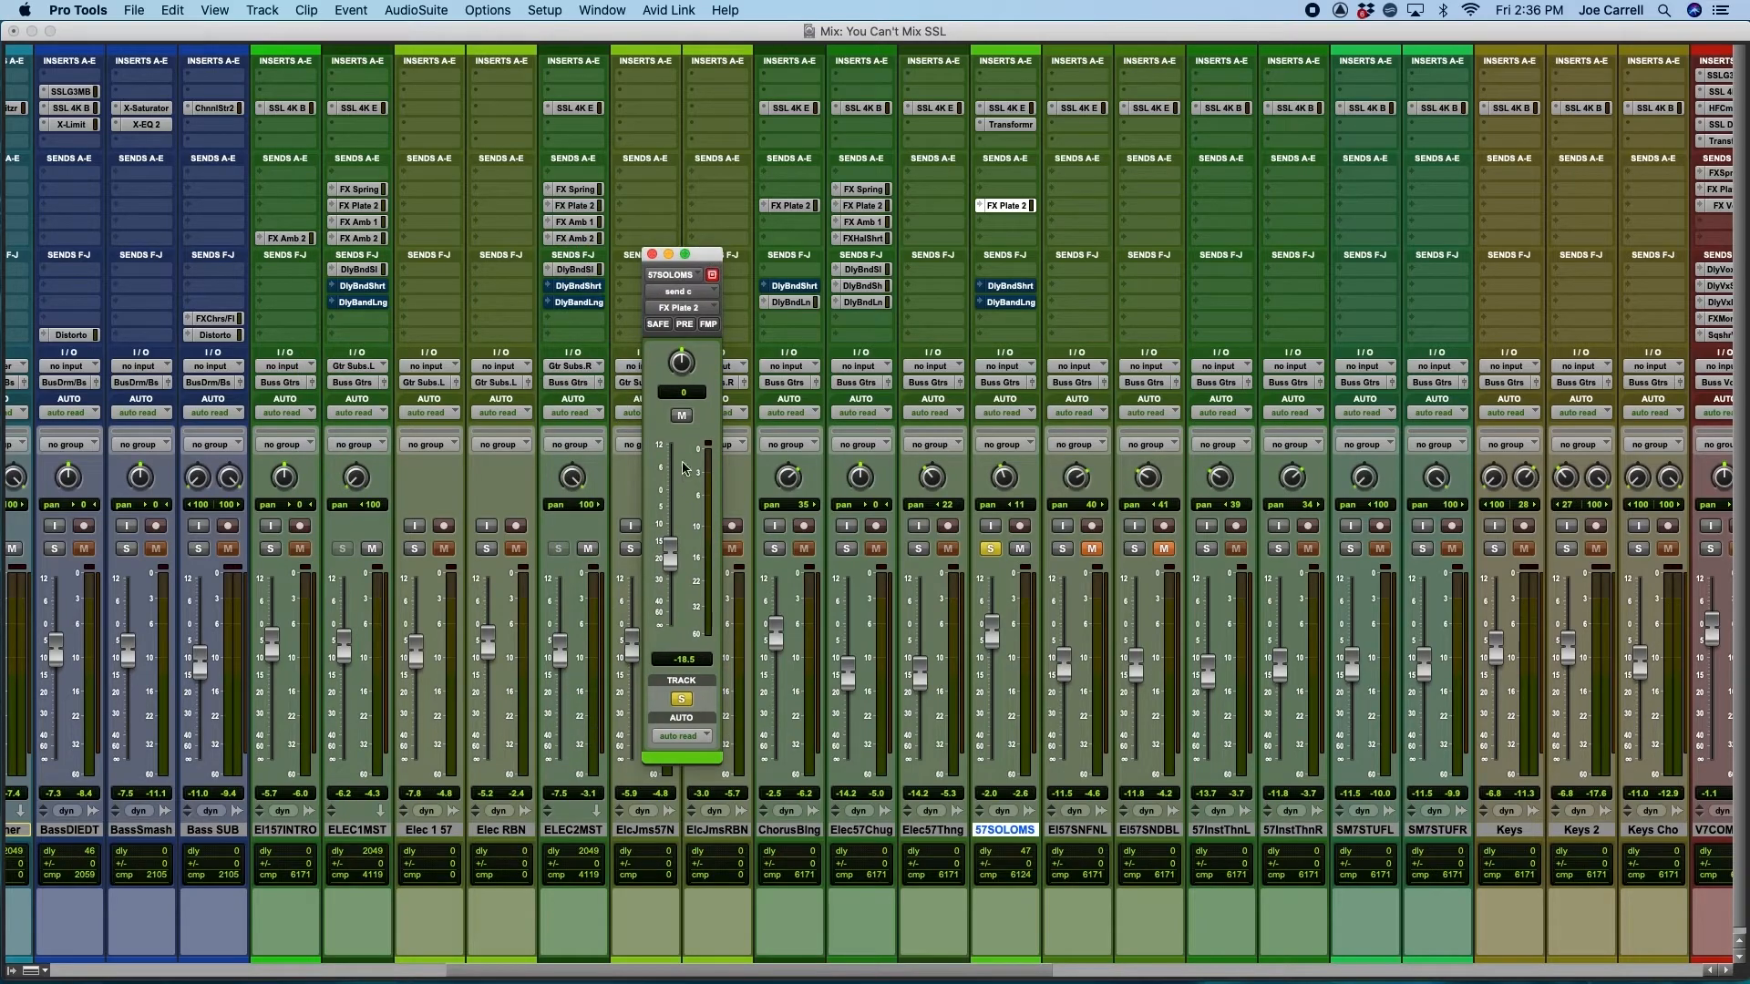
pyautogui.moveTo(670, 537); pyautogui.dragTo(670, 503)
pyautogui.press('super+z')
# Unmute both delay sends on 57SOLOMS and unsolo the track during playback to hear it in the full mix
pyautogui.keyDown('super'); pyautogui.click(1009, 299); pyautogui.keyUp('super')
pyautogui.keyDown('super'); pyautogui.click(1012, 287); pyautogui.keyUp('super')
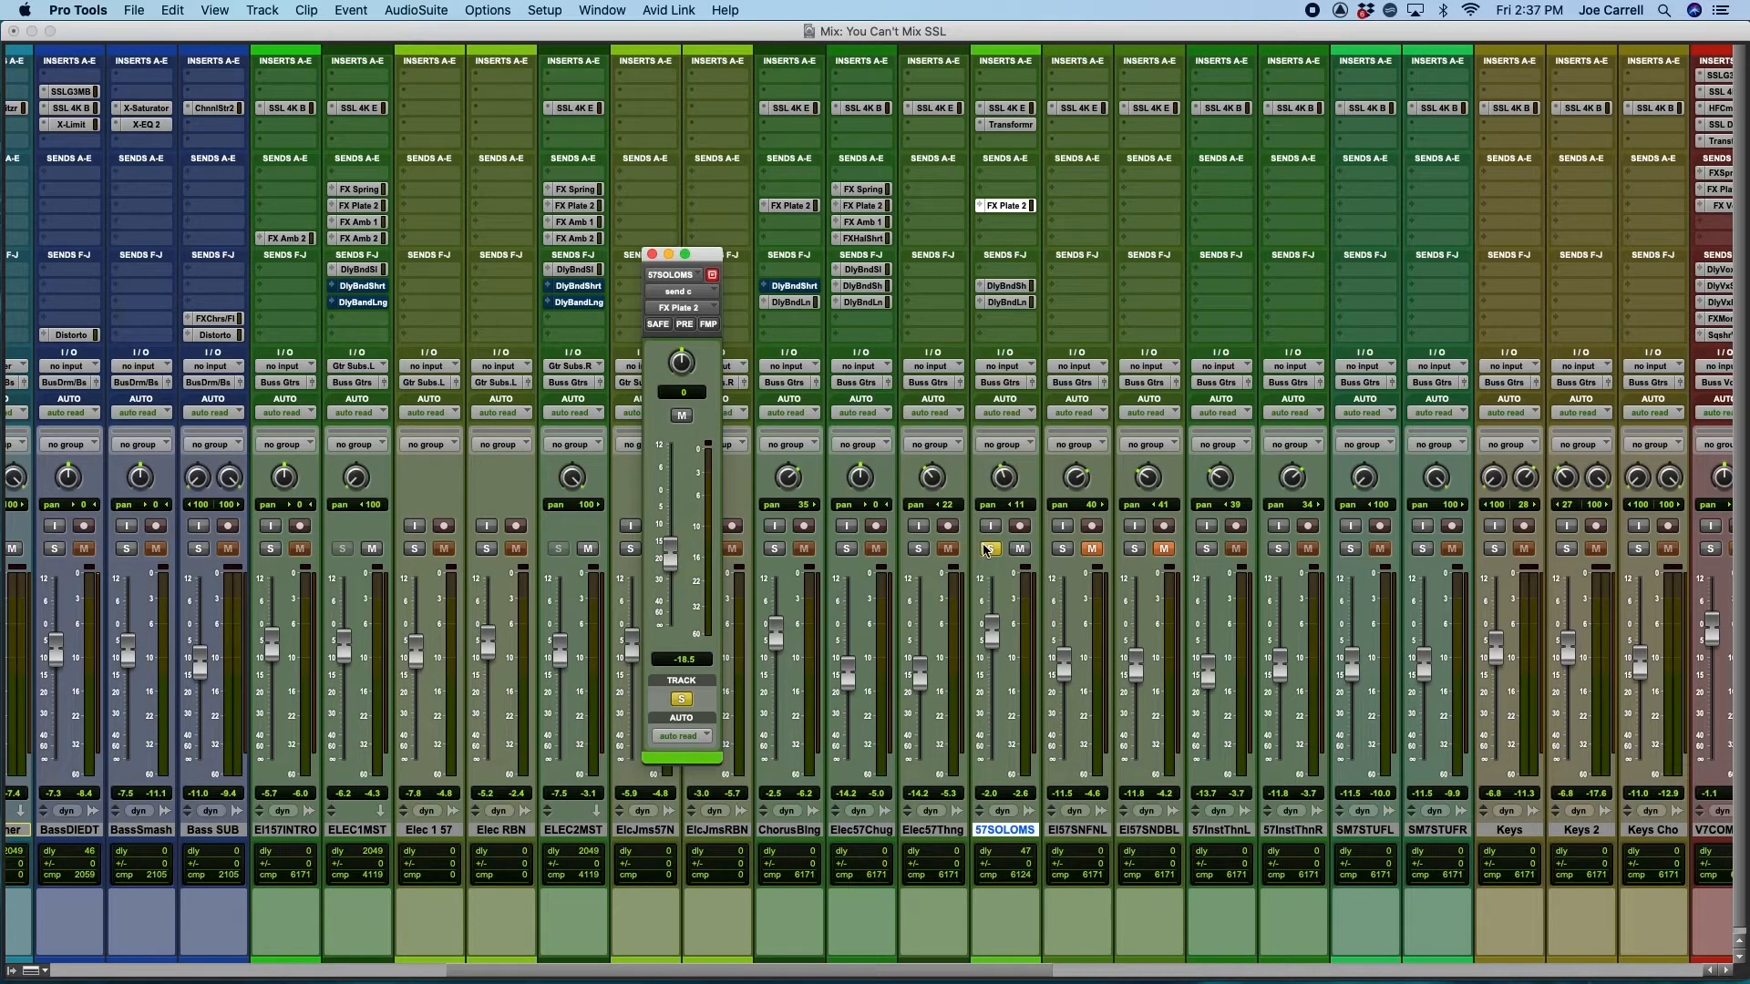
pyautogui.press('space')
pyautogui.press('space')
pyautogui.press('space')
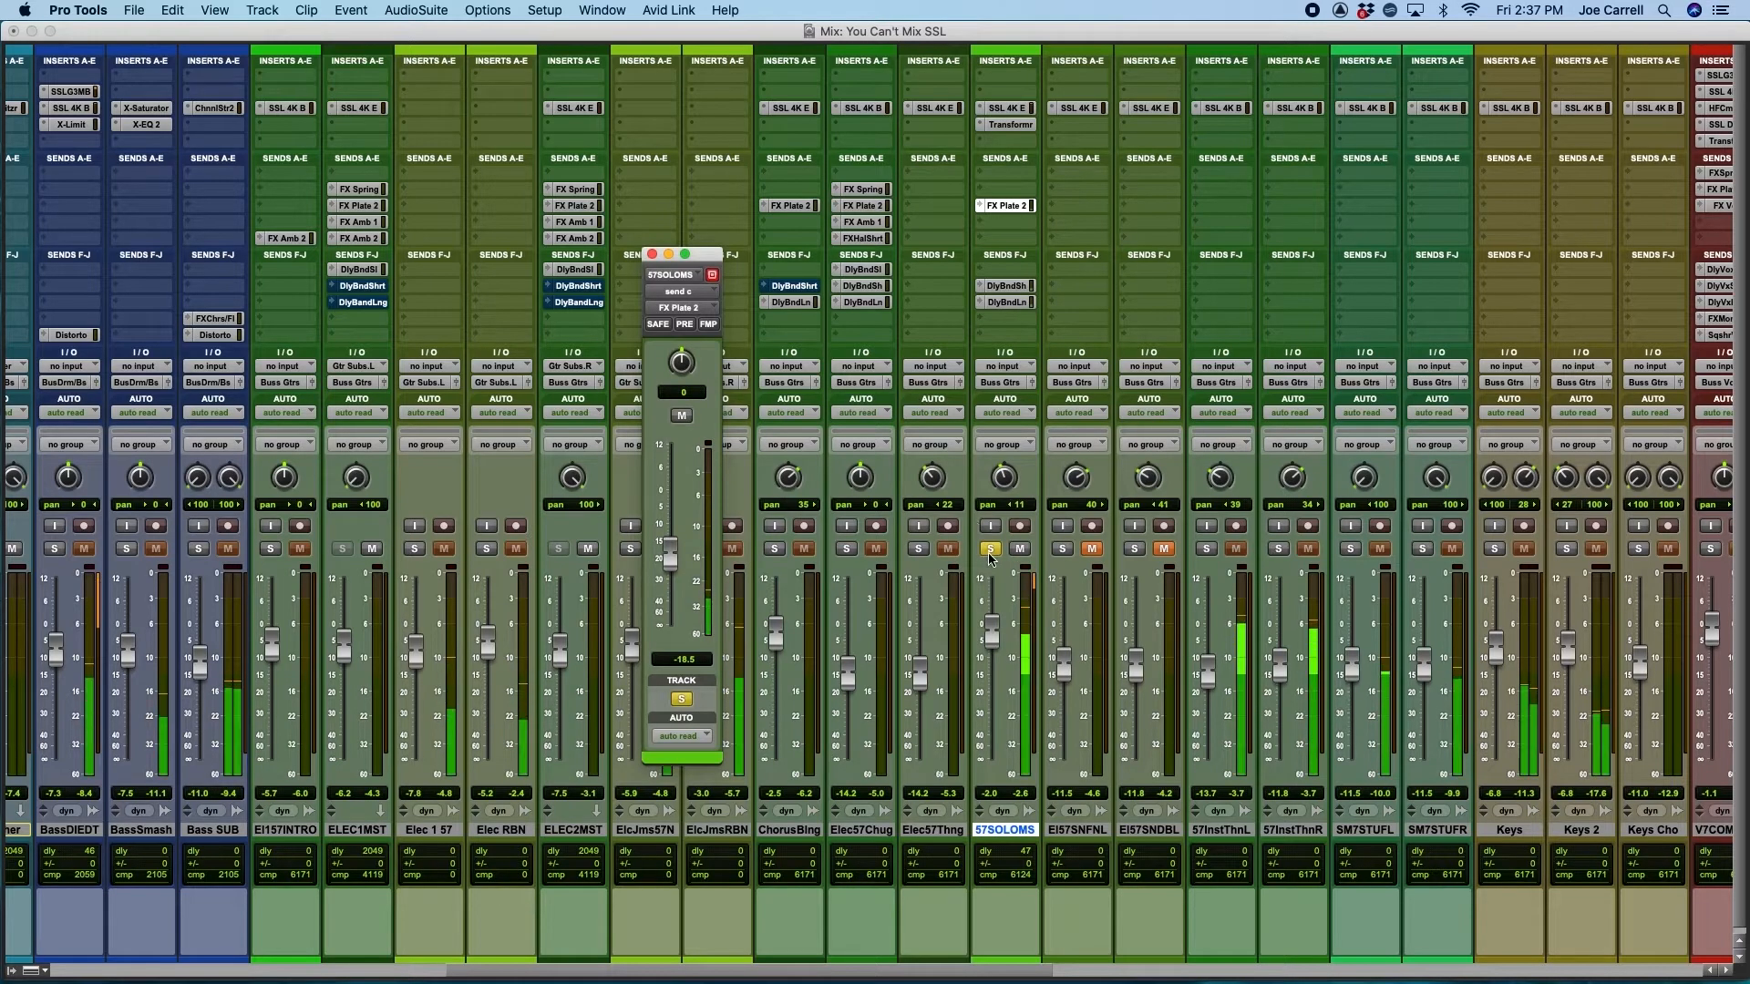
pyautogui.click(990, 548)
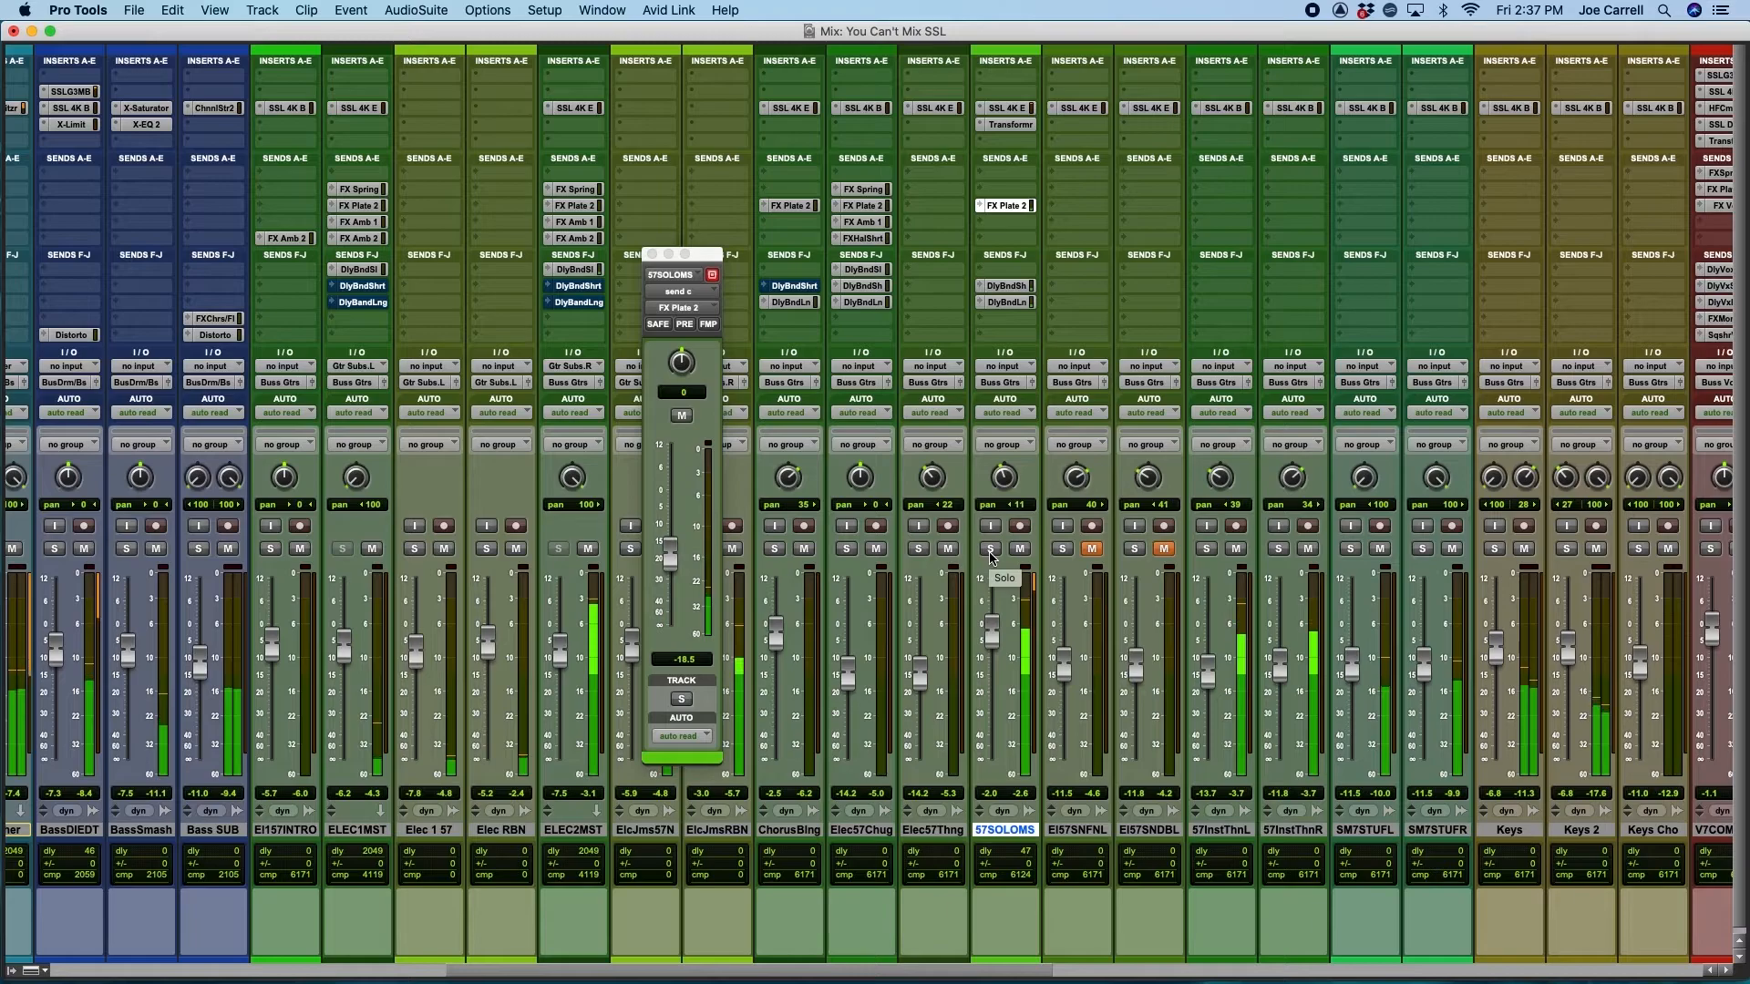
pyautogui.click(652, 254)
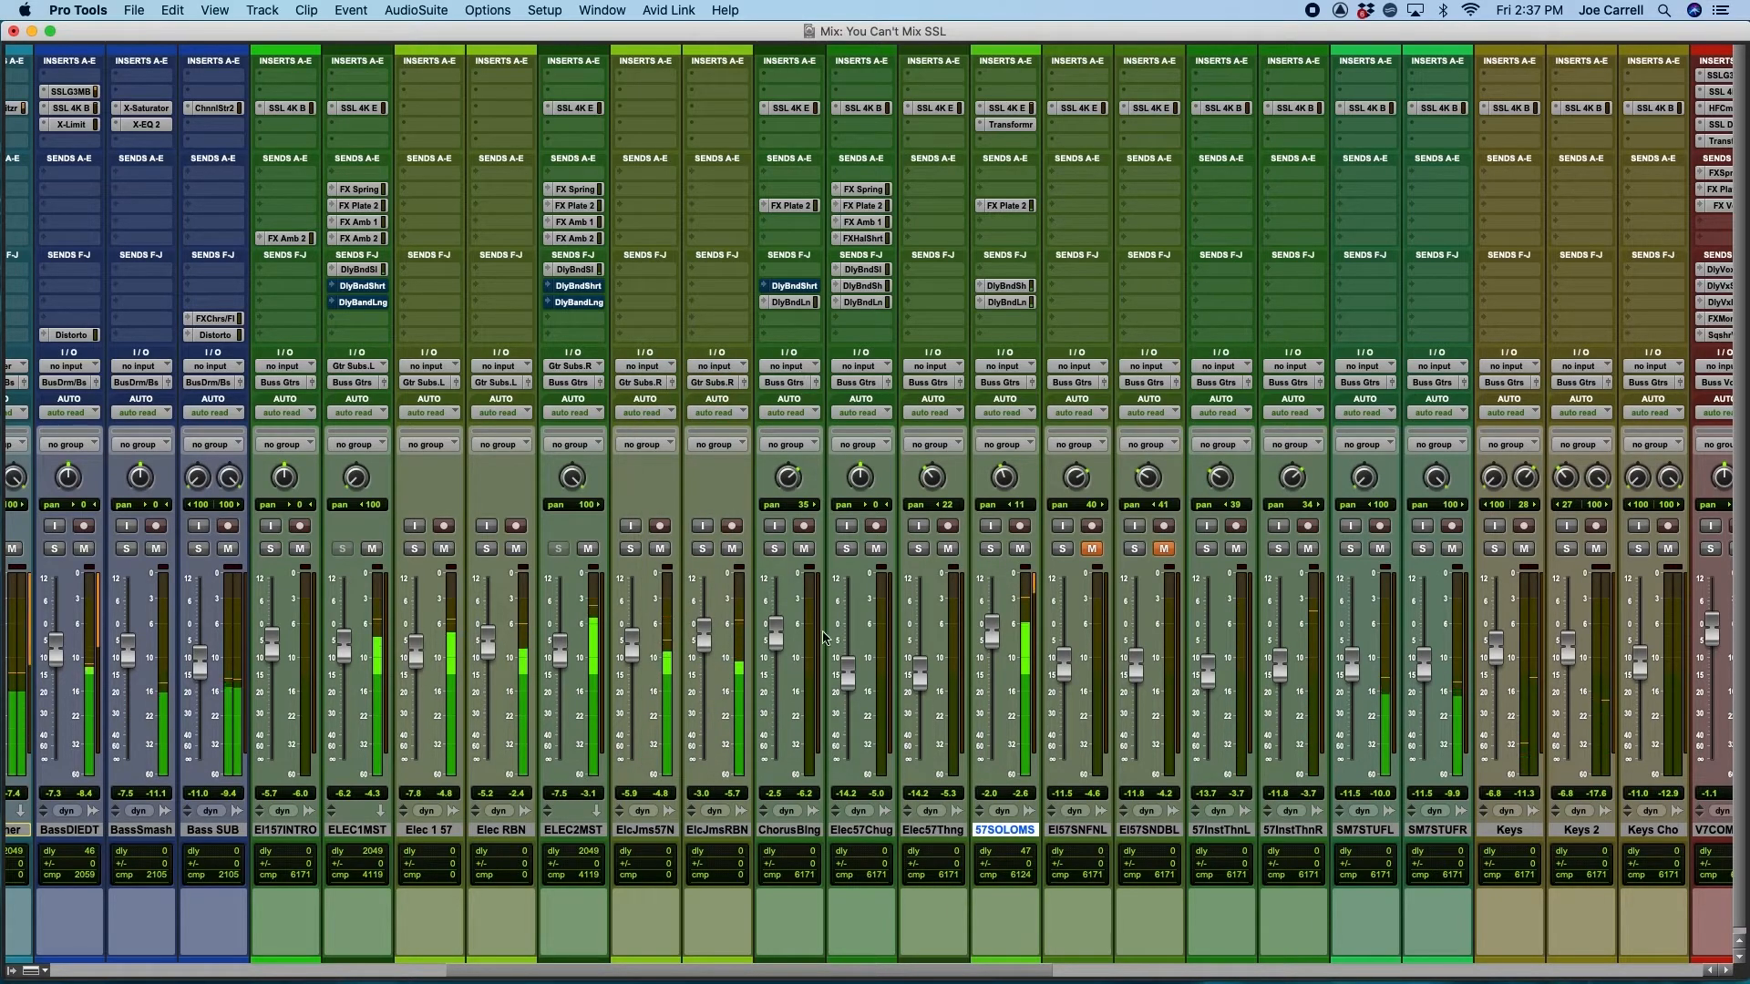
# Slightly lower the FX Plate 2 send on 57SOLOMS and bring its Dly Band Long send to about -16.8 dB
pyautogui.moveTo(800, 971); pyautogui.dragTo(873, 971)
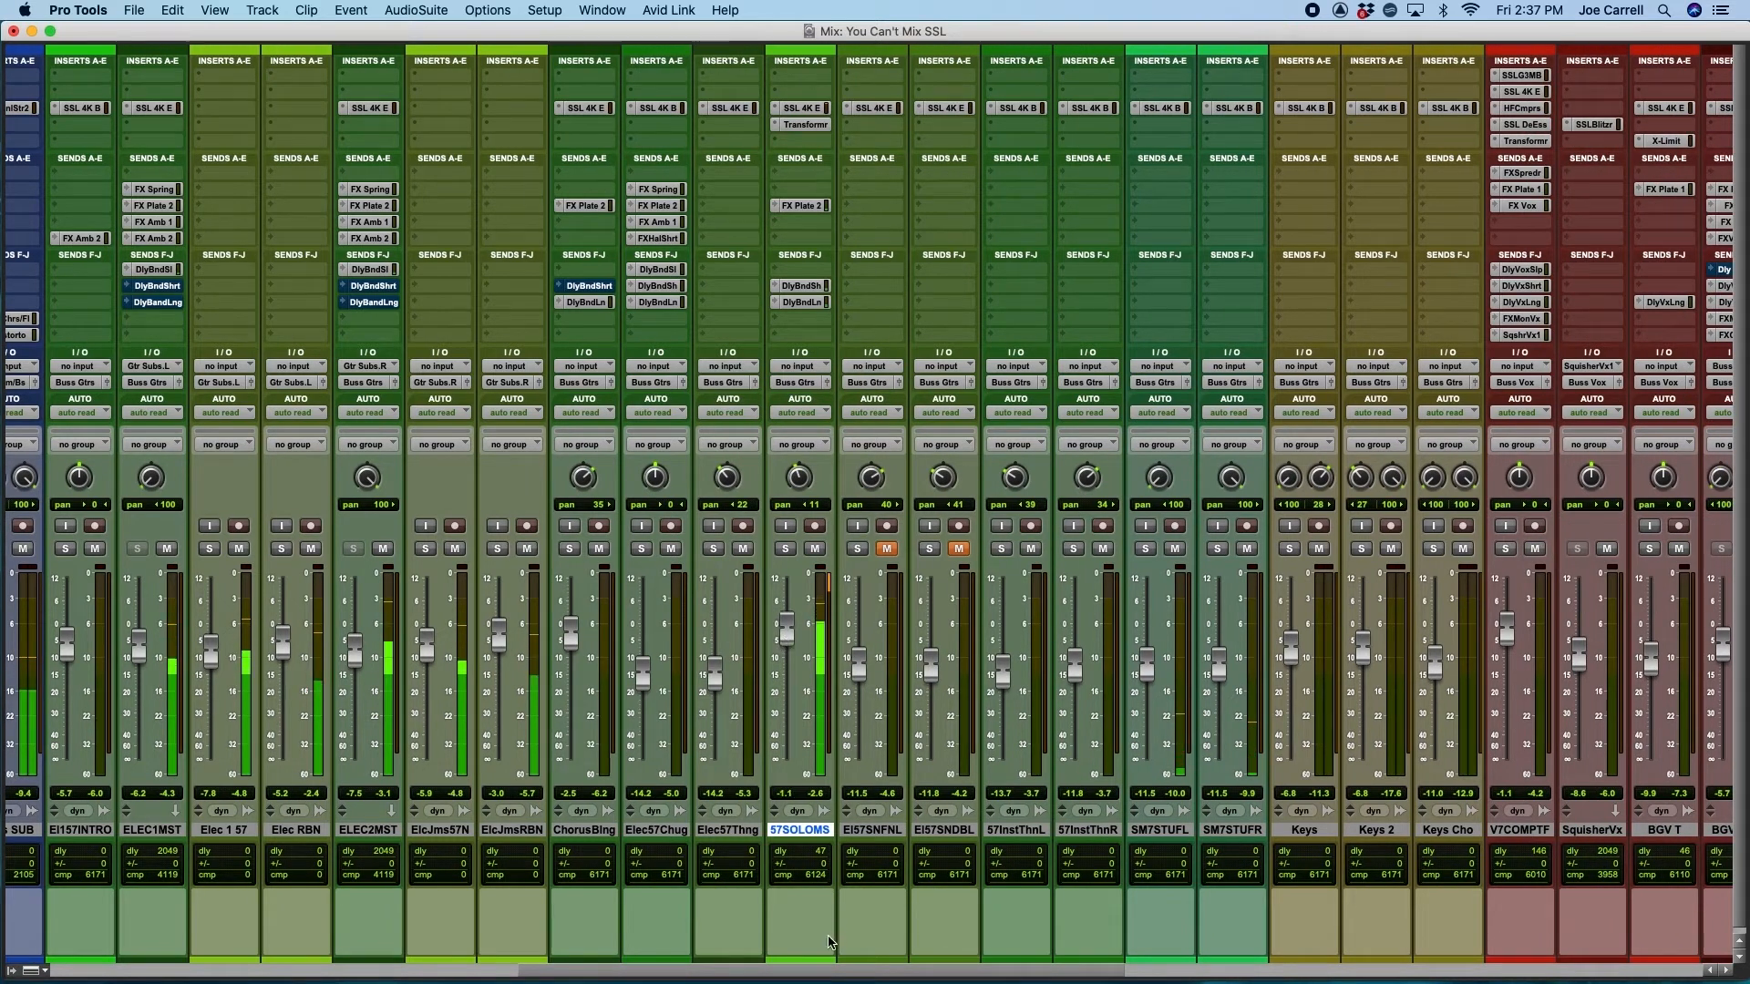
pyautogui.moveTo(825, 970); pyautogui.dragTo(948, 973)
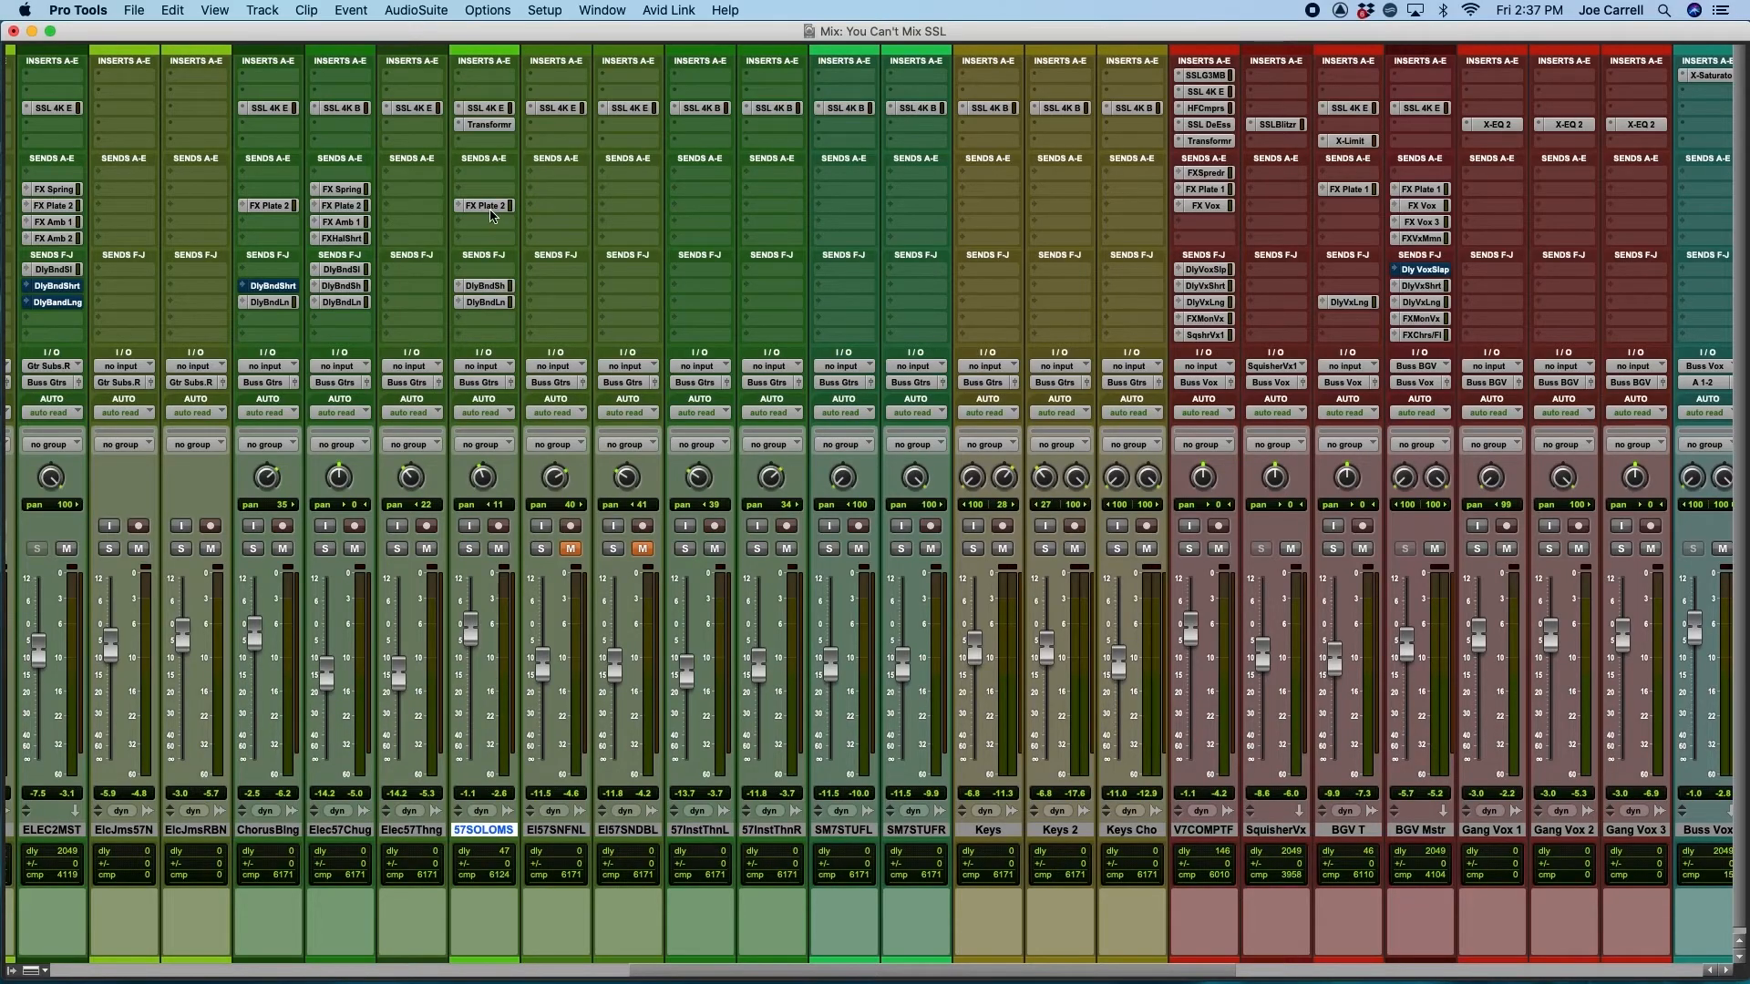
pyautogui.click(490, 207)
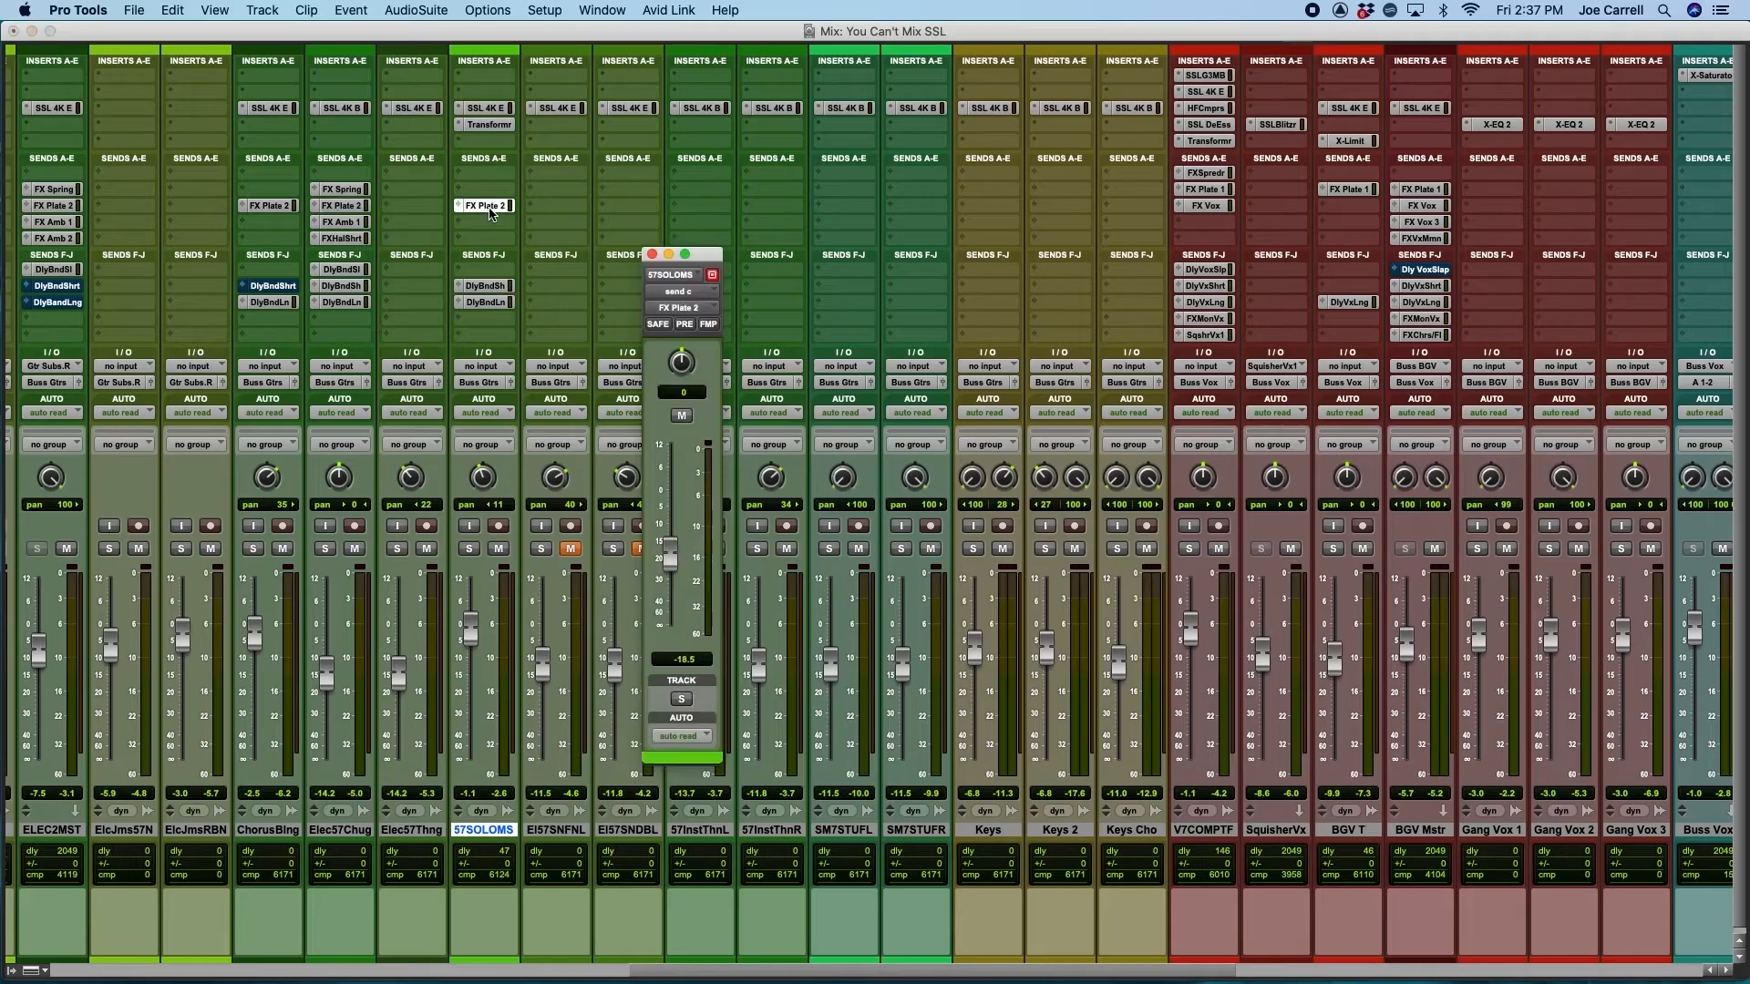
pyautogui.moveTo(675, 576); pyautogui.dragTo(674, 581)
pyautogui.click(490, 301)
pyautogui.moveTo(663, 539); pyautogui.dragTo(663, 547)
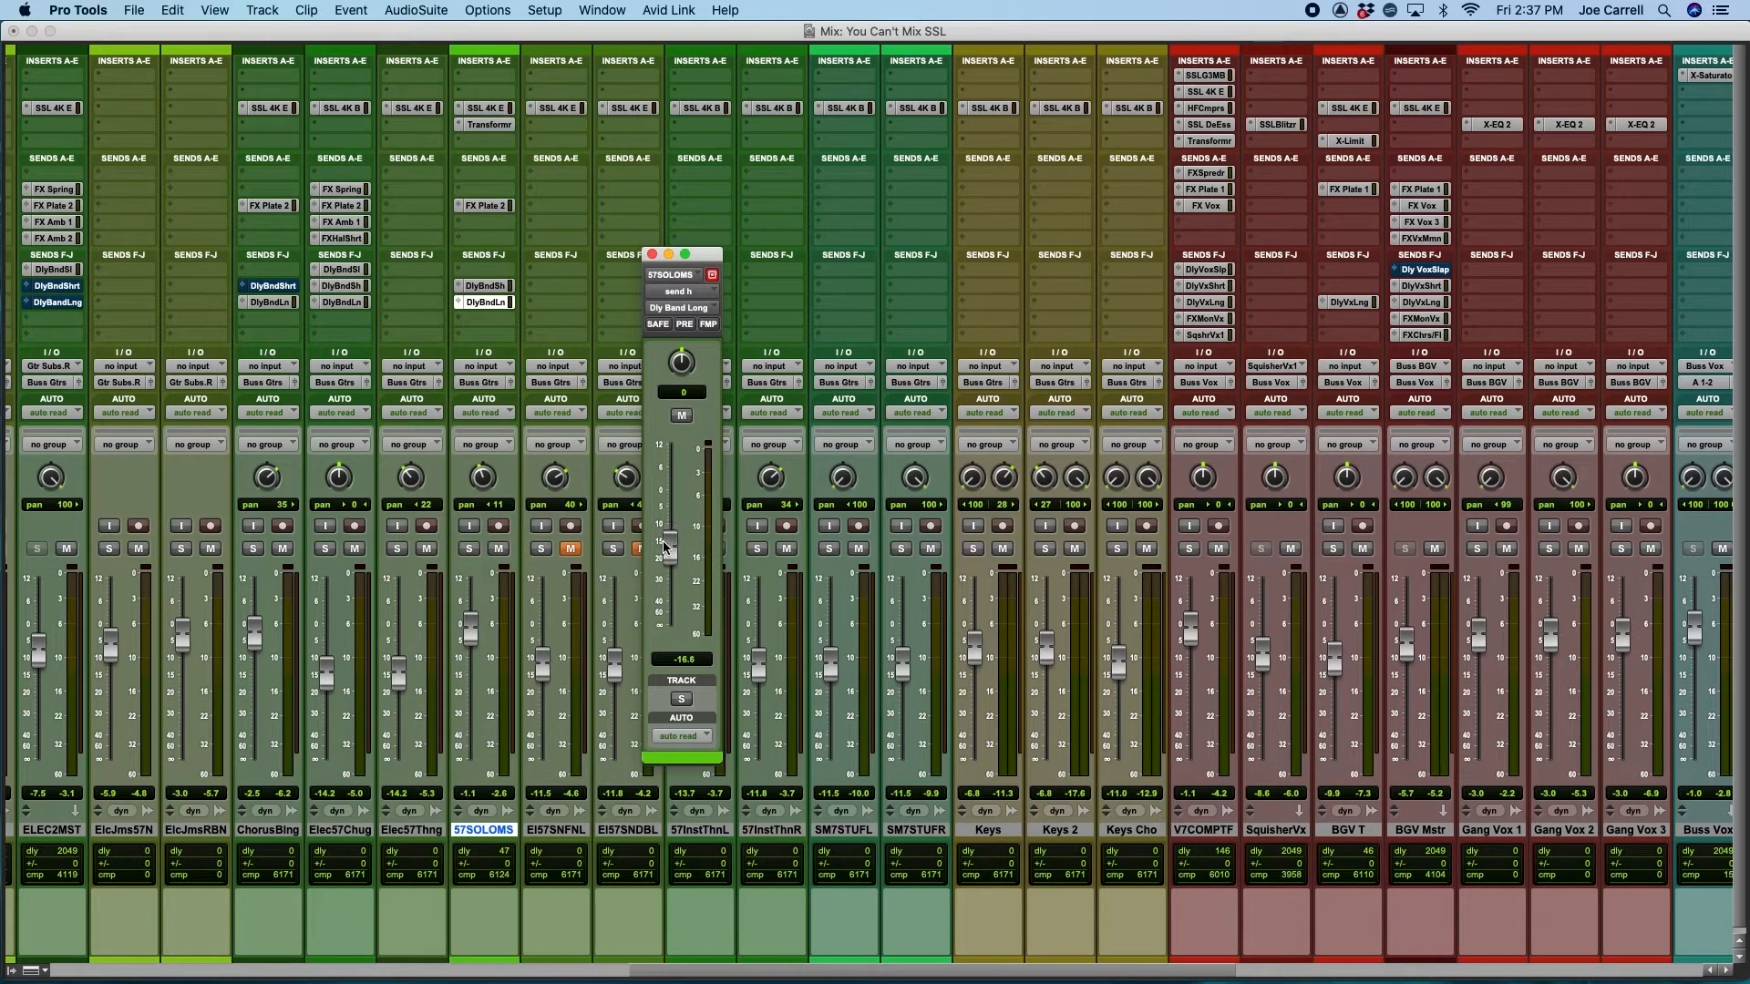
pyautogui.click(652, 255)
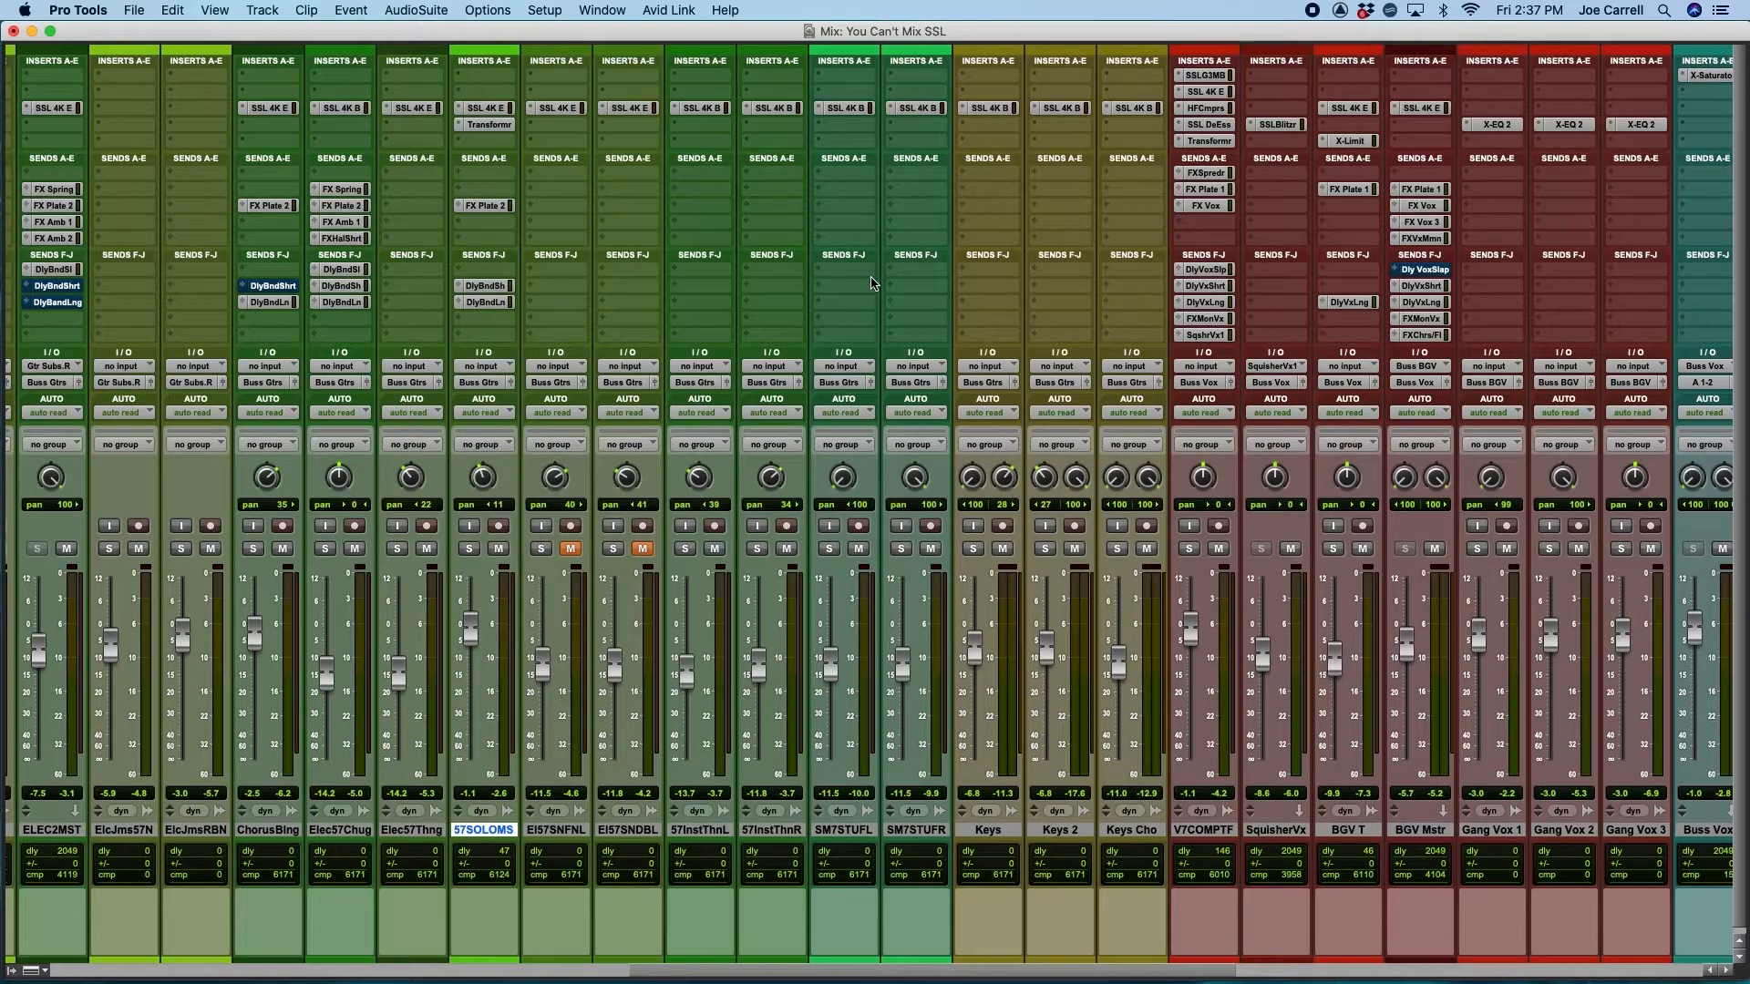
# Place the playback position near the start of verse 1 on the lead vocal in the zoomed-in Edit window, and return to the mixer
pyautogui.press('super+equal')
pyautogui.scroll(-3, 911, 364)
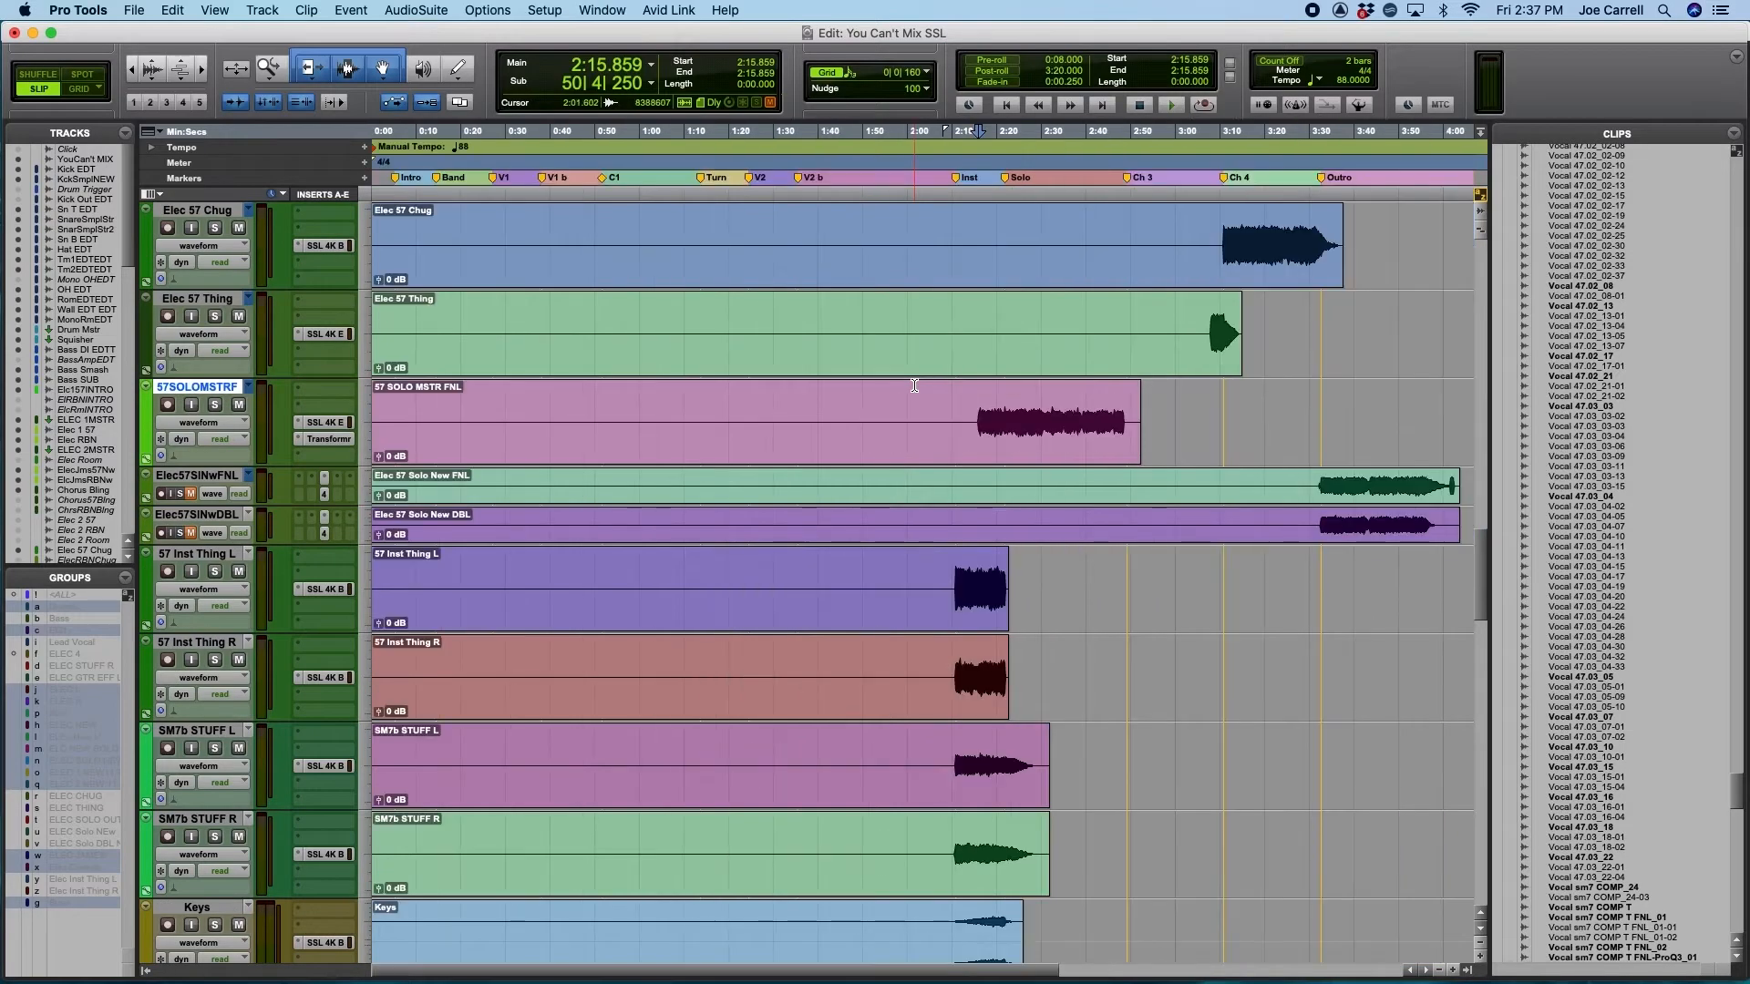
pyautogui.scroll(-12, 914, 386)
pyautogui.click(505, 421)
pyautogui.press('super+bracketright')
pyautogui.press('super+bracketright')
pyautogui.press('super+equal')
# Solo V7COMPTF and mute its FX Spreader, FX Plate 1, FX Vox, Dly Vox Slap, Short, Long and FX Mono Vox sends
pyautogui.click(1190, 549)
pyautogui.keyDown('super'); pyautogui.click(1210, 175); pyautogui.keyUp('super')
pyautogui.keyDown('super'); pyautogui.click(1209, 190); pyautogui.keyUp('super')
pyautogui.keyDown('super'); pyautogui.click(1209, 206); pyautogui.keyUp('super')
pyautogui.keyDown('super'); pyautogui.click(1204, 271); pyautogui.keyUp('super')
pyautogui.keyDown('super'); pyautogui.click(1206, 286); pyautogui.keyUp('super')
pyautogui.keyDown('super'); pyautogui.click(1208, 303); pyautogui.keyUp('super')
pyautogui.keyDown('super'); pyautogui.click(1210, 319); pyautogui.keyUp('super')
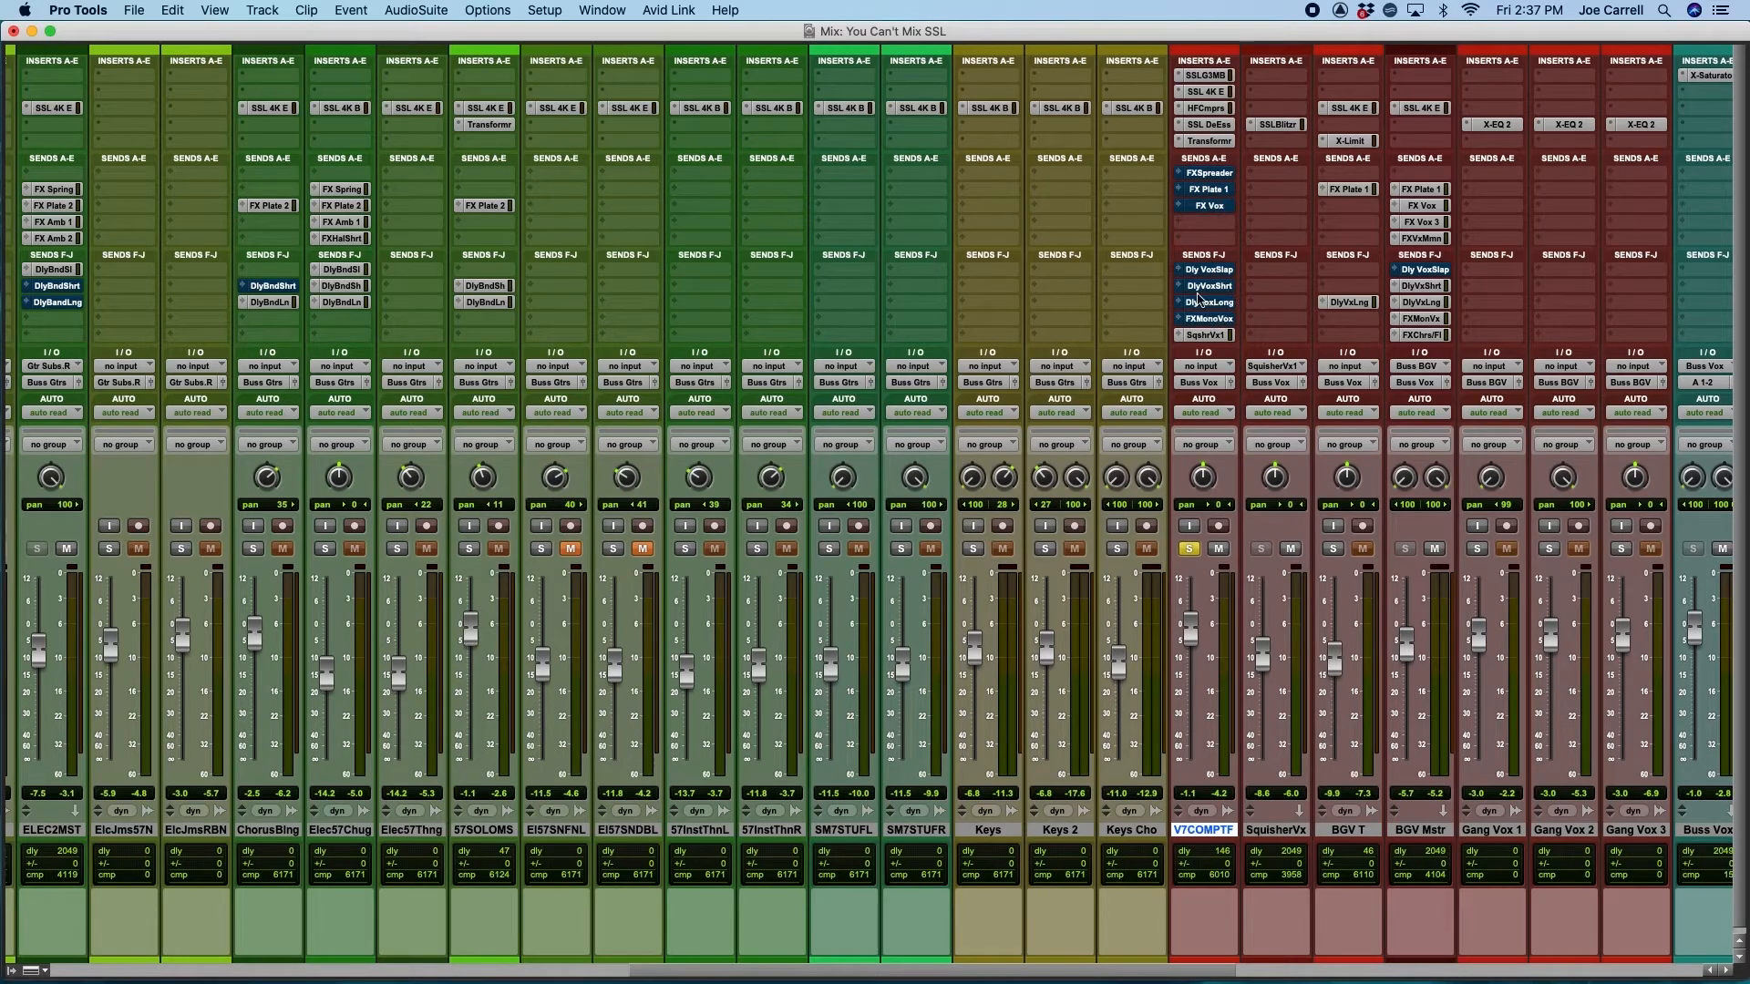
# Unmute the FX Spreader send on V7COMPTF and open the Spreader track's X-Delay beside the send fader
pyautogui.click(1207, 173)
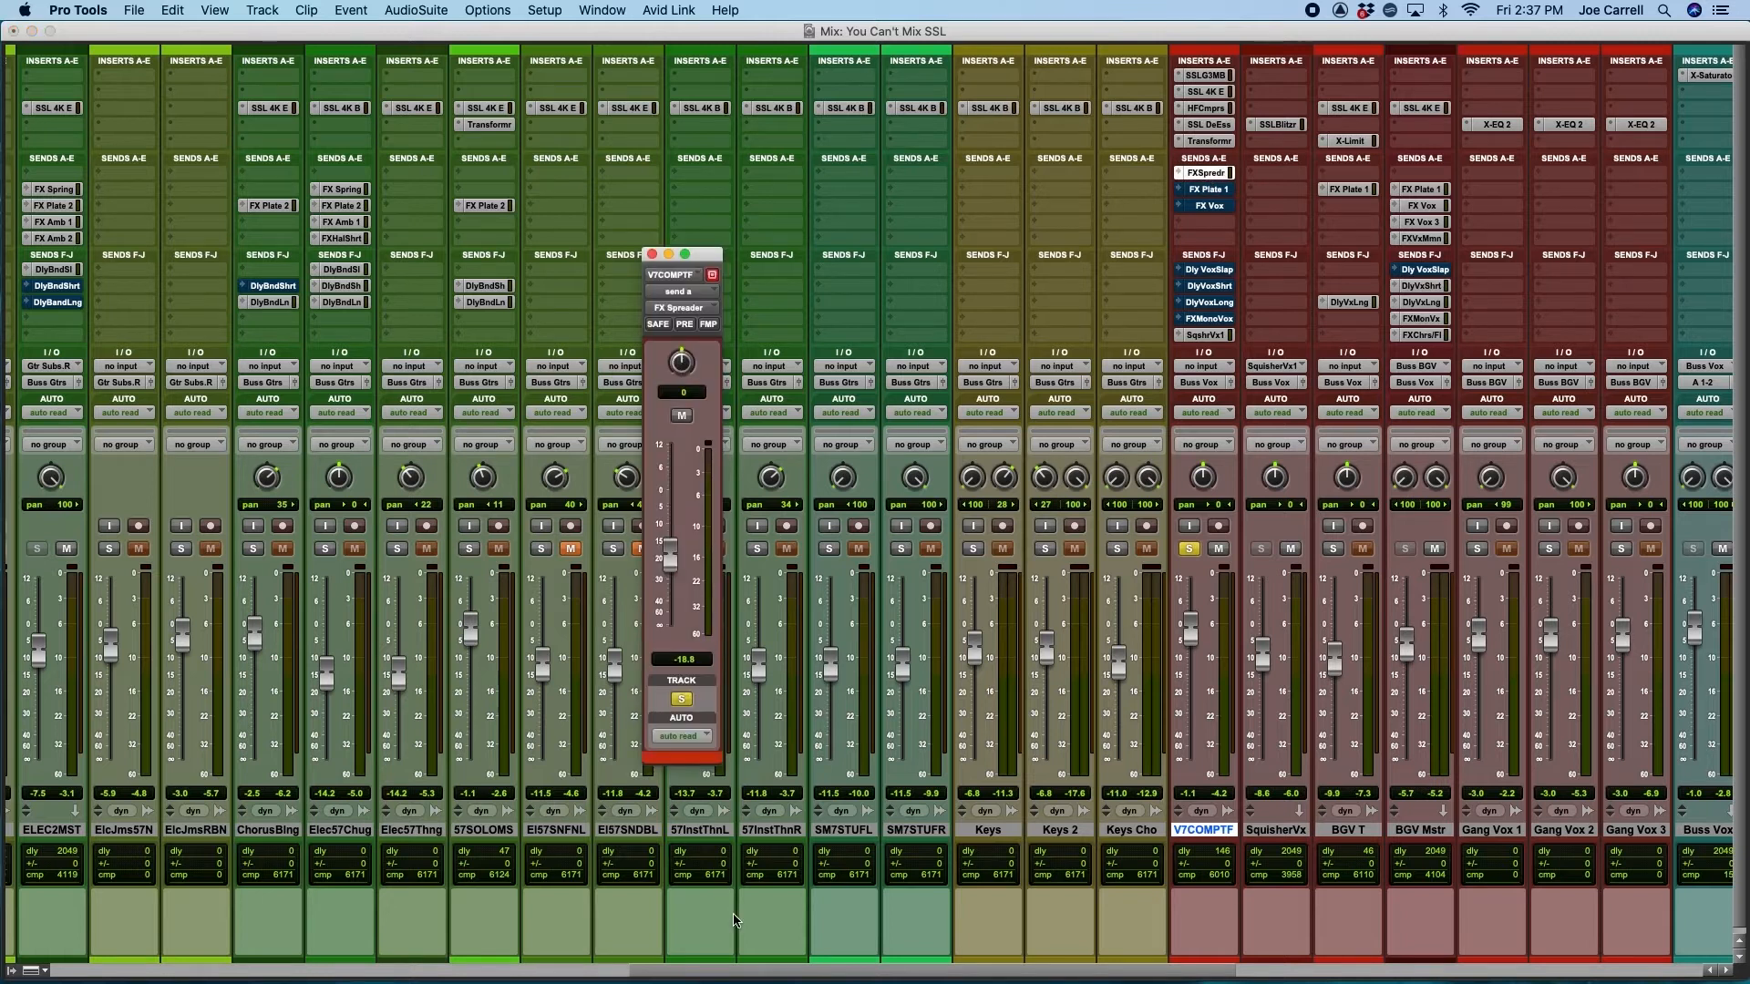
pyautogui.moveTo(784, 969); pyautogui.dragTo(1269, 929)
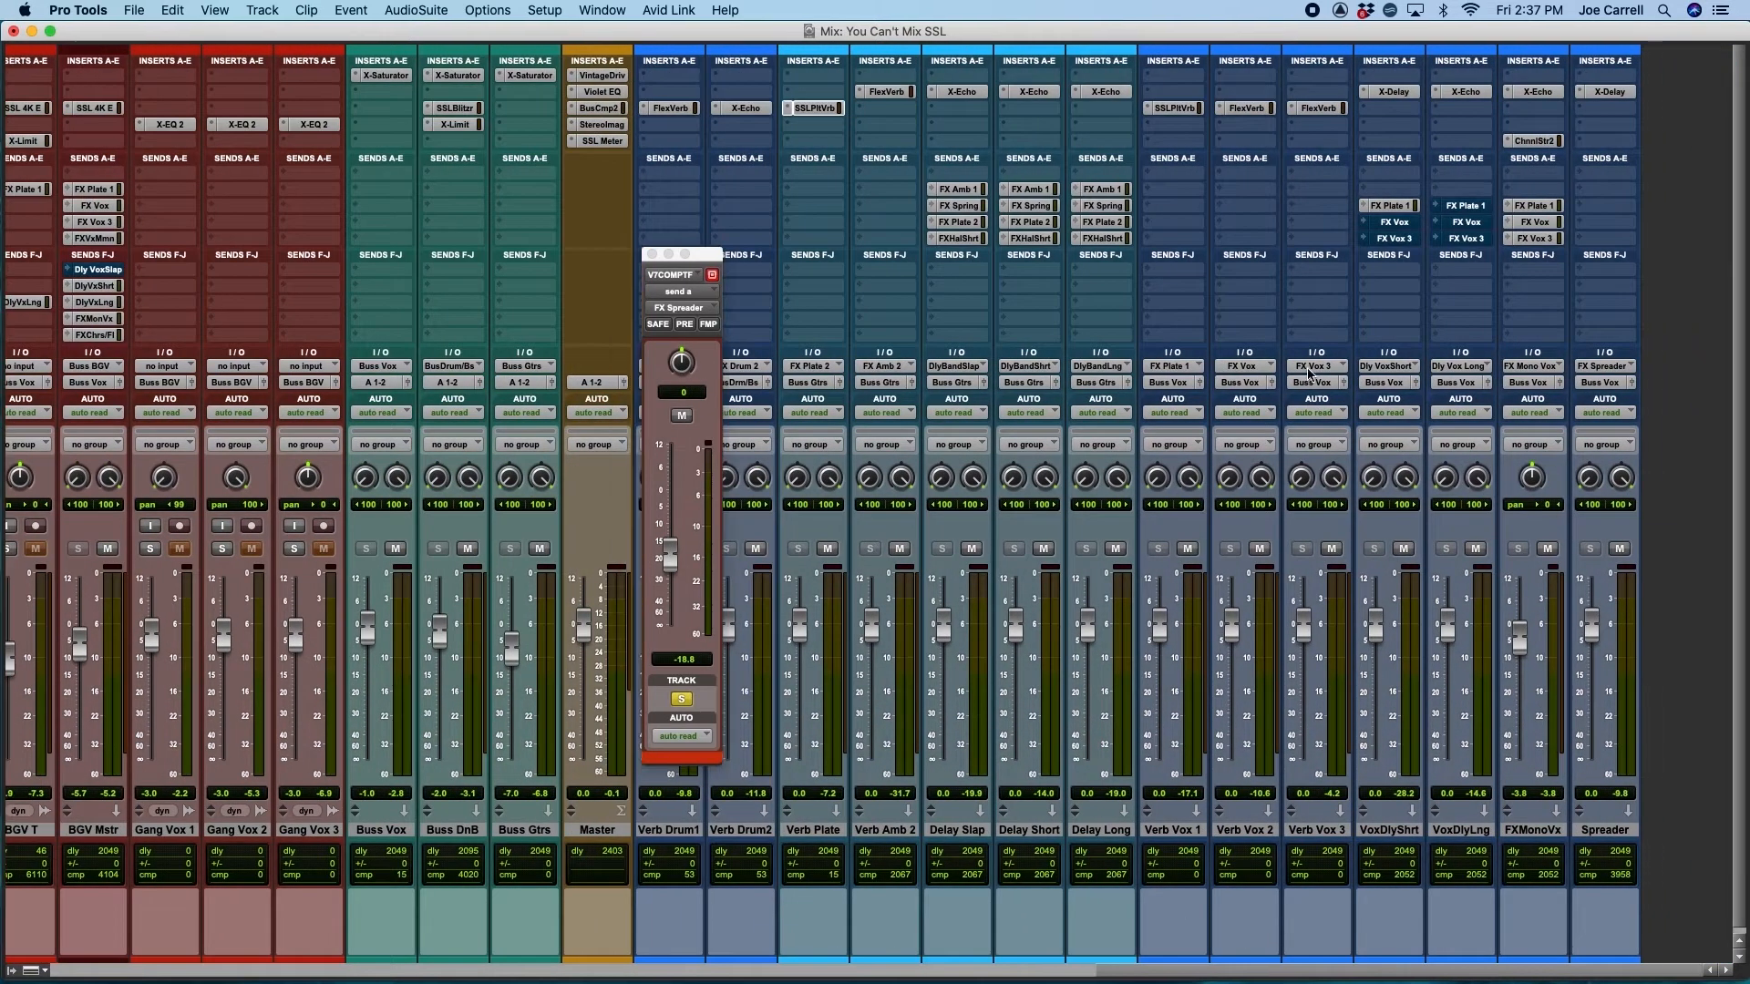
pyautogui.click(1609, 92)
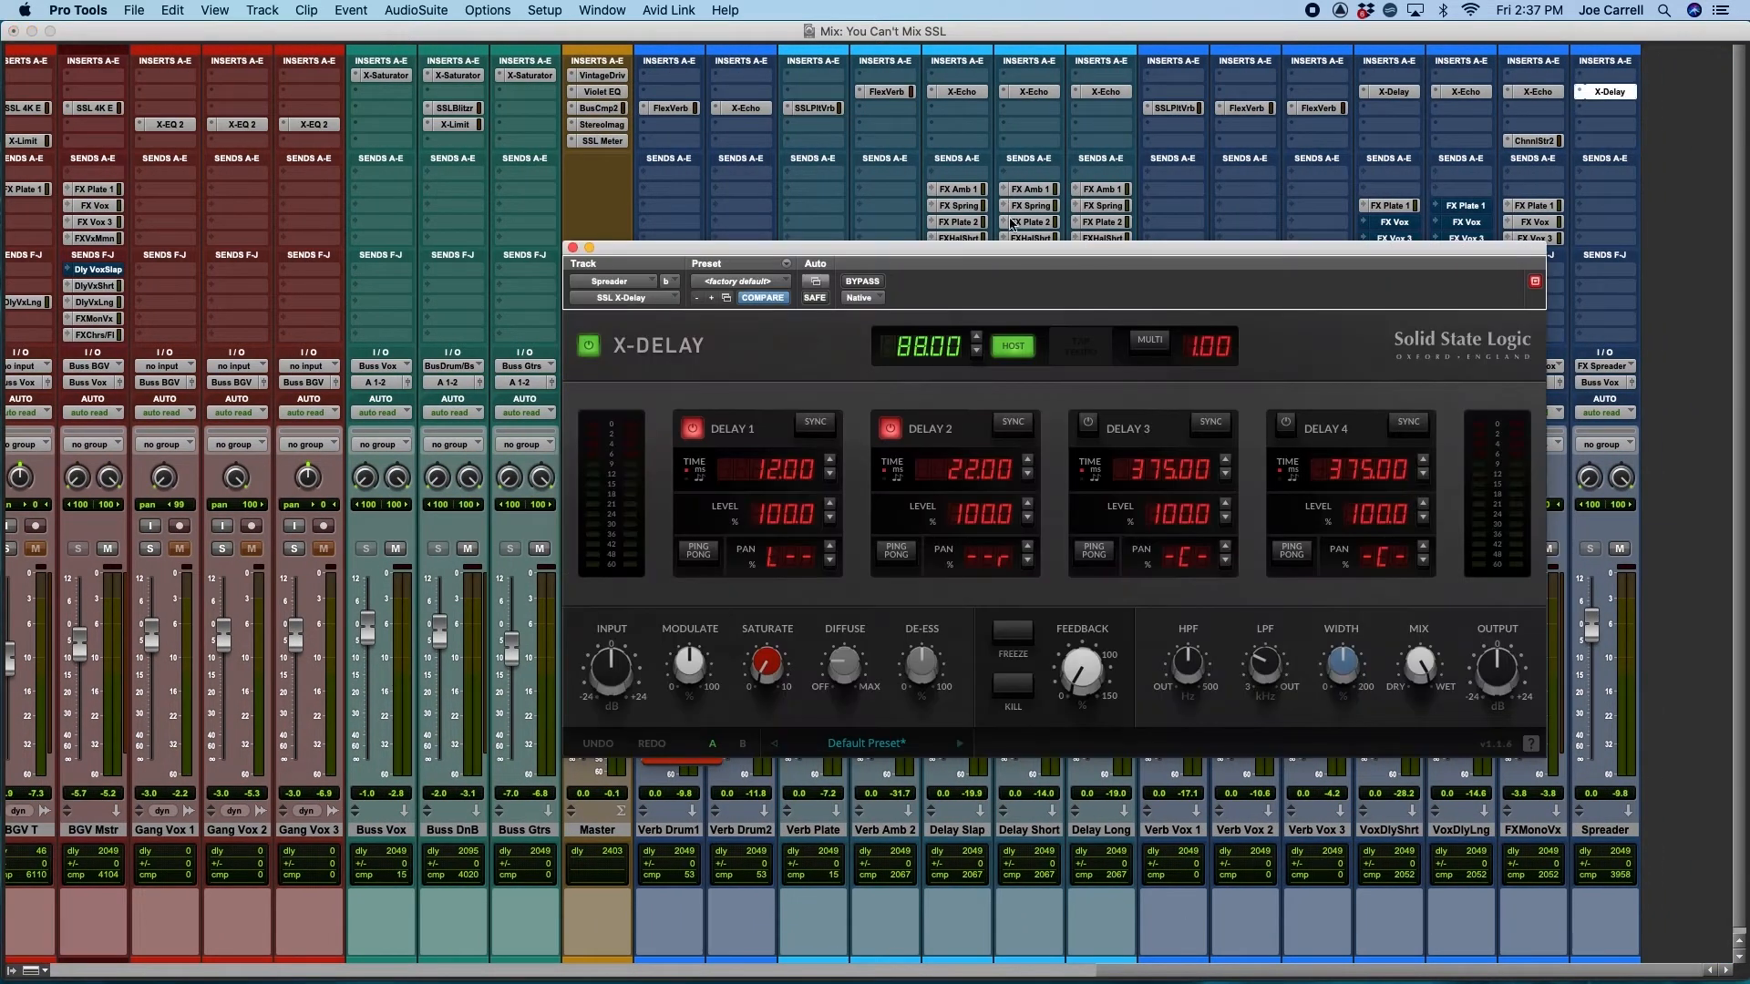
pyautogui.moveTo(1017, 253); pyautogui.dragTo(1152, 223)
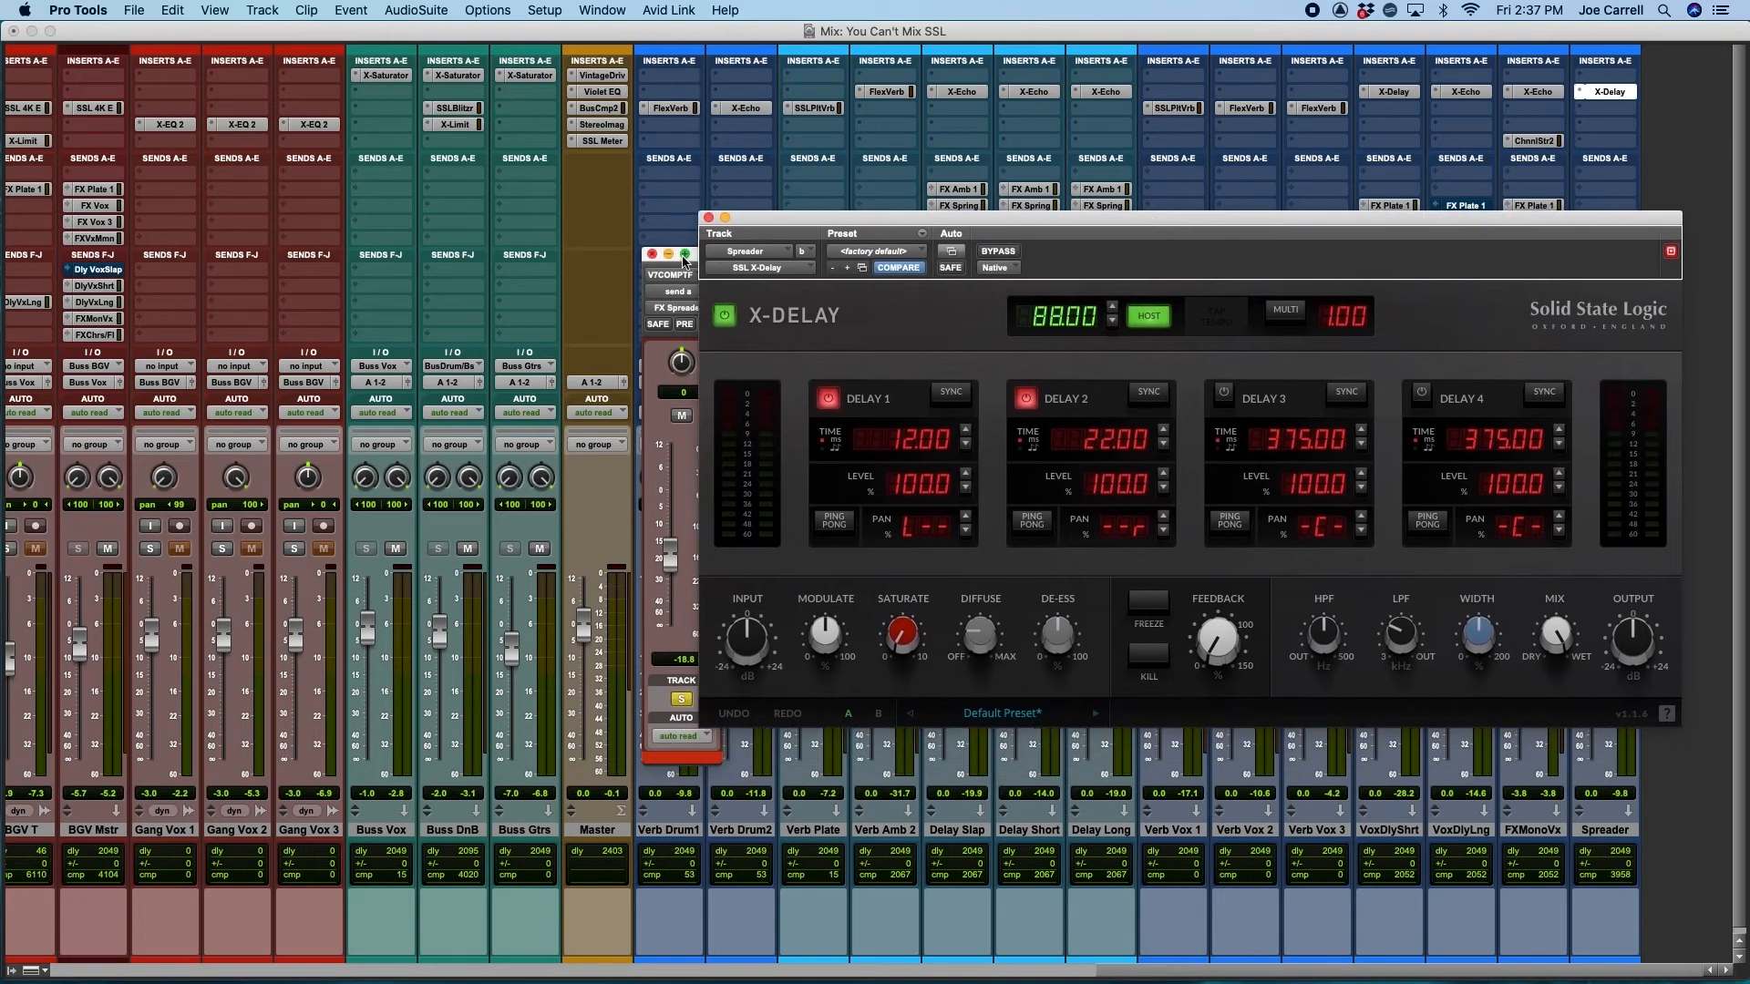
pyautogui.moveTo(691, 256); pyautogui.dragTo(502, 200)
pyautogui.moveTo(783, 220); pyautogui.dragTo(692, 195)
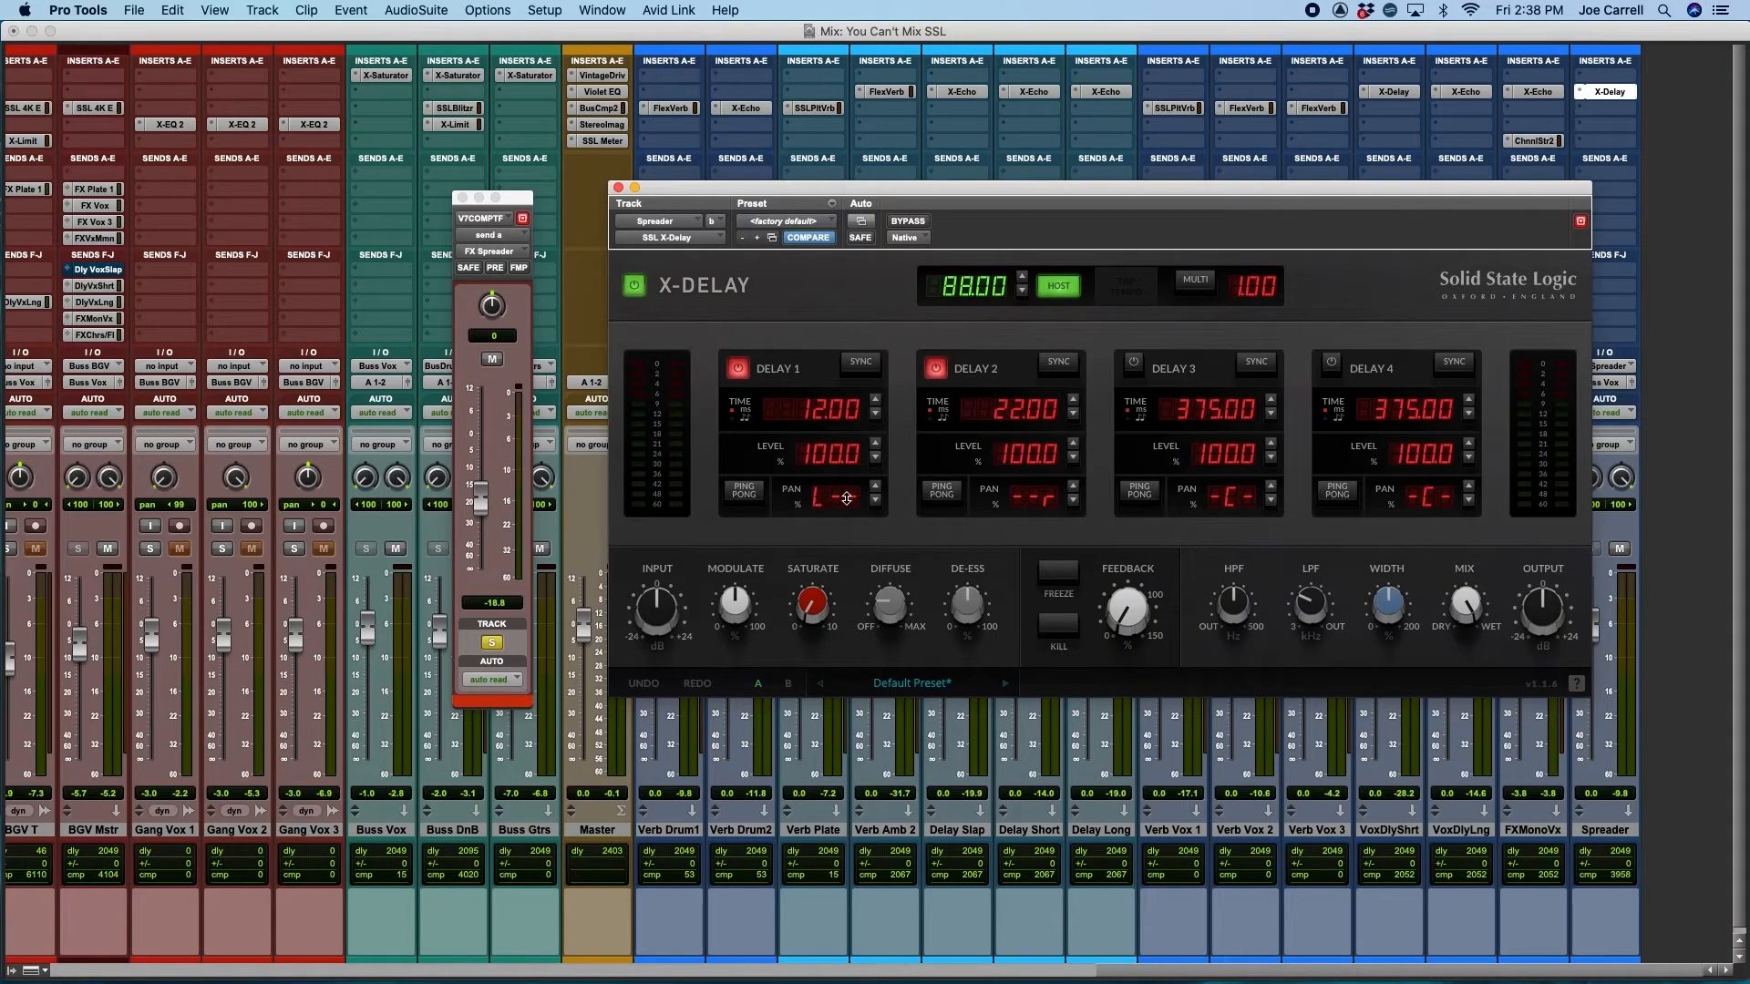
# Raise the FX Spreader send level on V7COMPTF
pyautogui.moveTo(885, 605)
pyautogui.moveTo(1303, 594)
pyautogui.moveTo(481, 507); pyautogui.dragTo(482, 457)
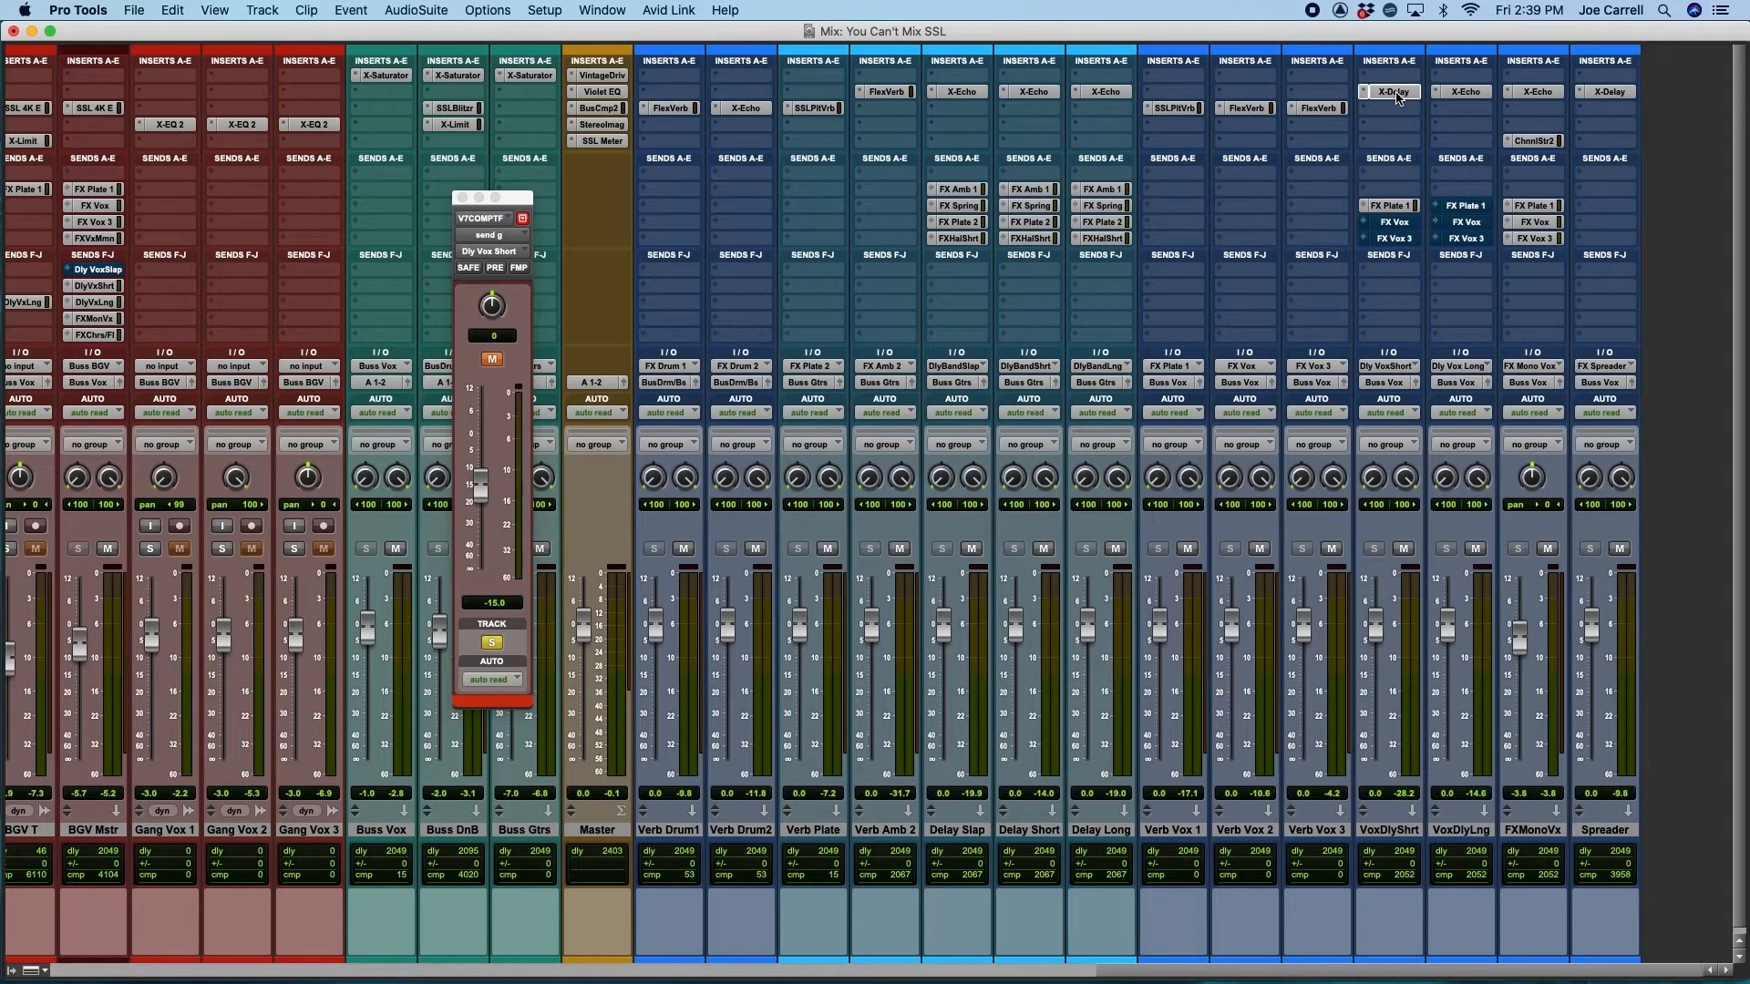
# Open the X-Delay on the Vox Delay Short track and unmute the Dly Vox Short send on V7COMPTF
pyautogui.click(1395, 92)
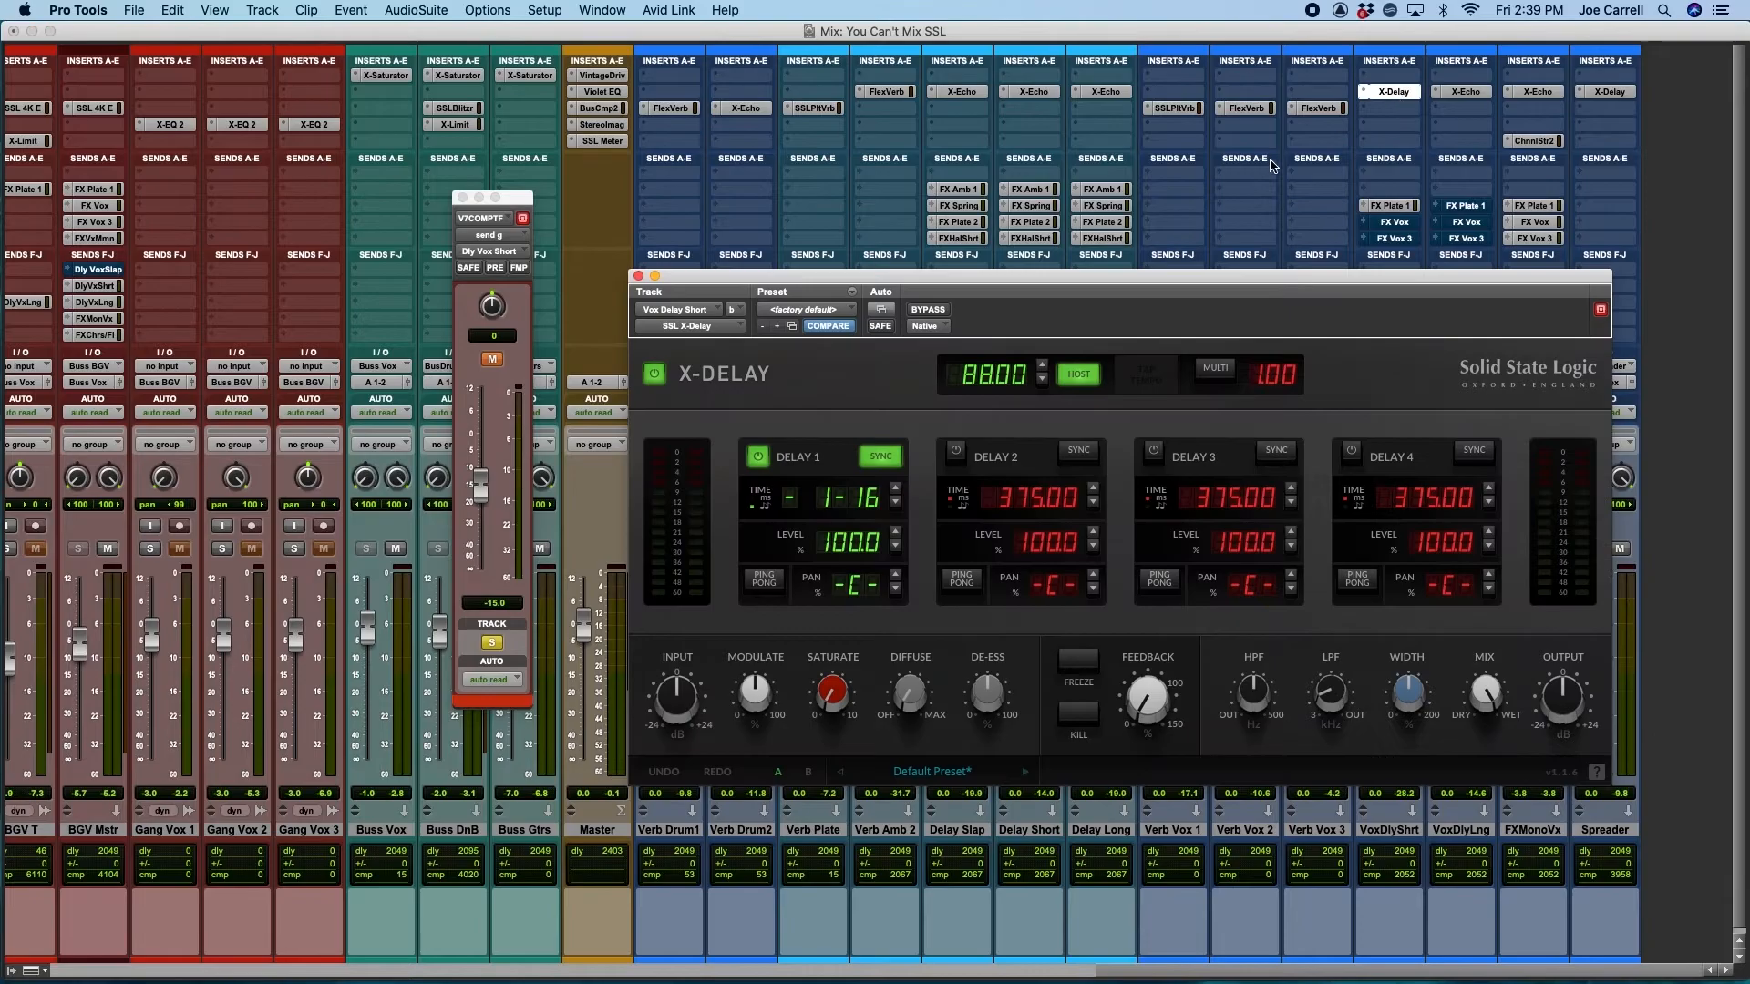
pyautogui.moveTo(1162, 278); pyautogui.dragTo(1138, 275)
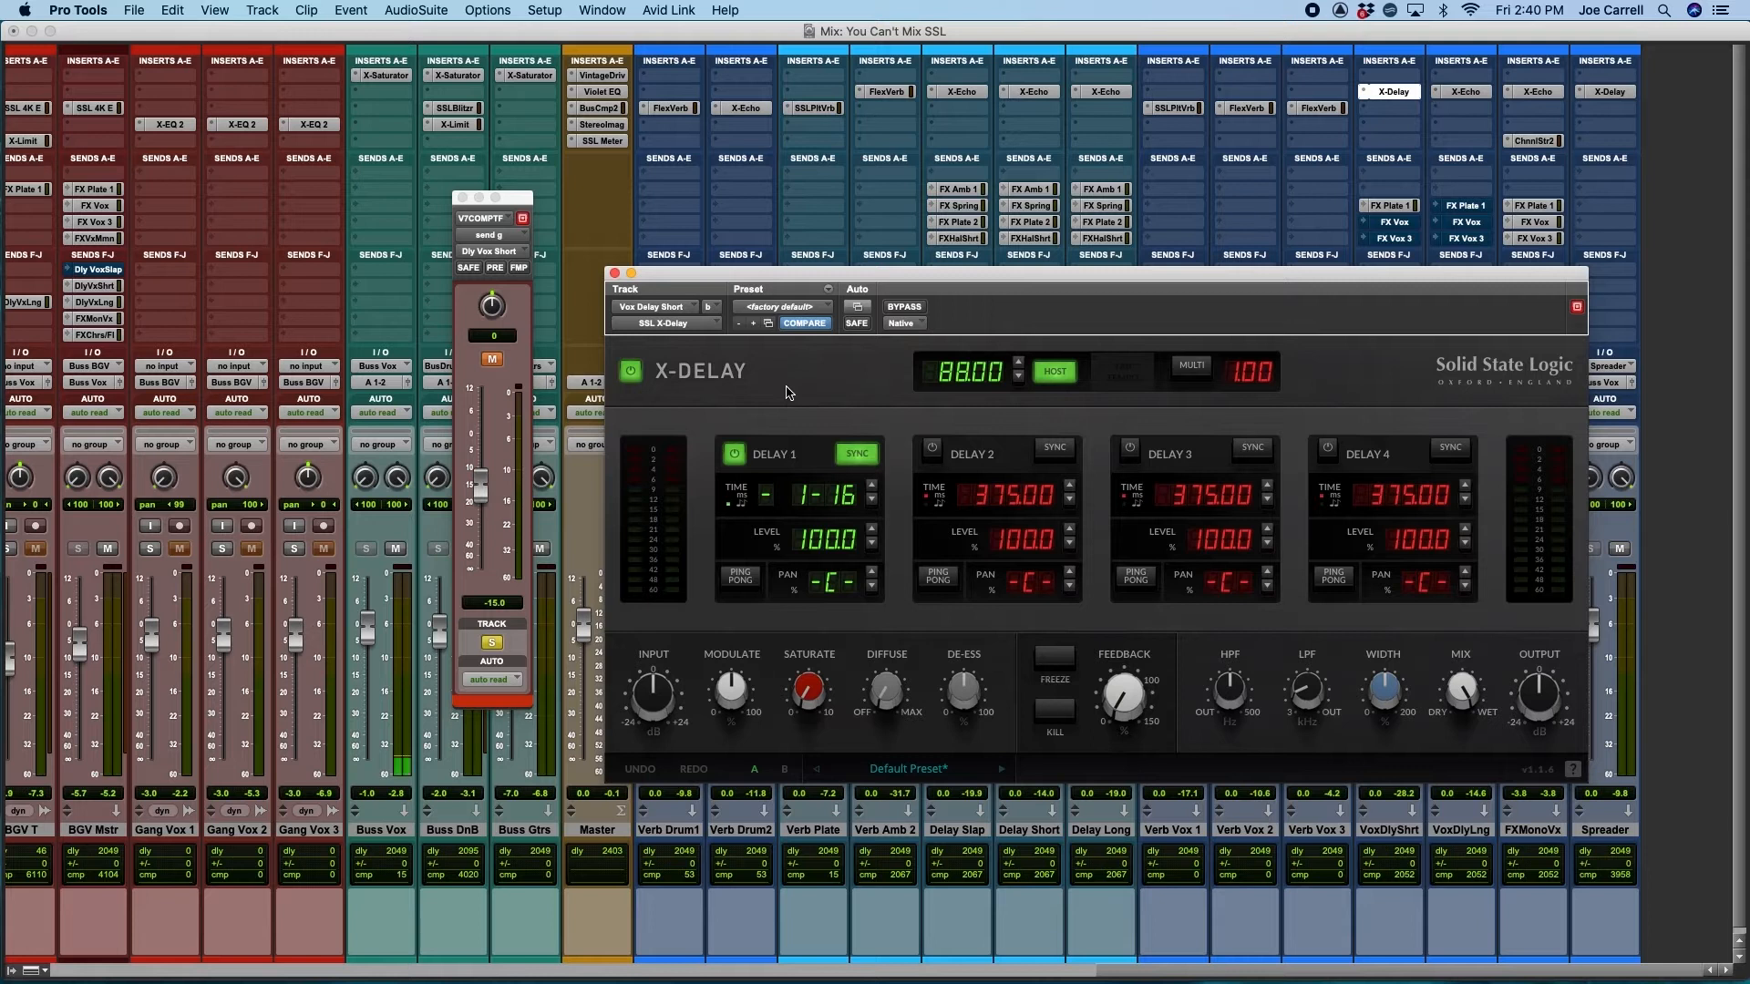
pyautogui.click(492, 361)
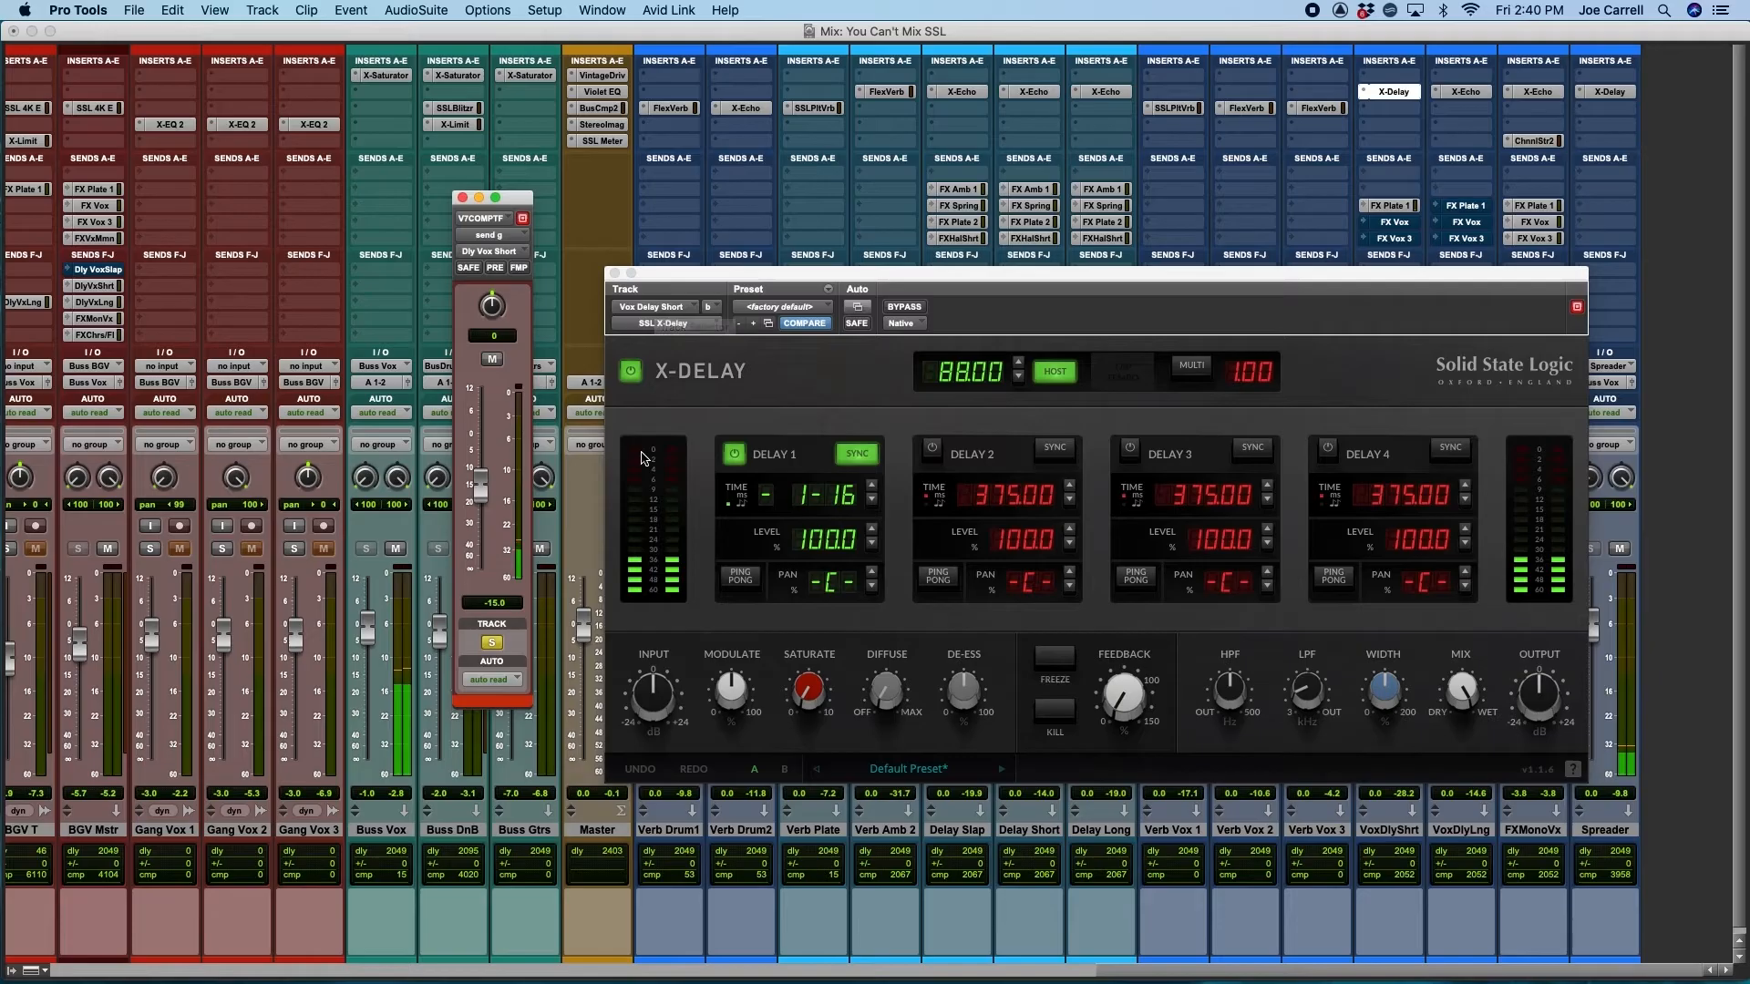
# Compare the Vox Delay Short's Diffuse at 0% and 45.3% during playback, leaving it at 45.3%
pyautogui.moveTo(876, 694)
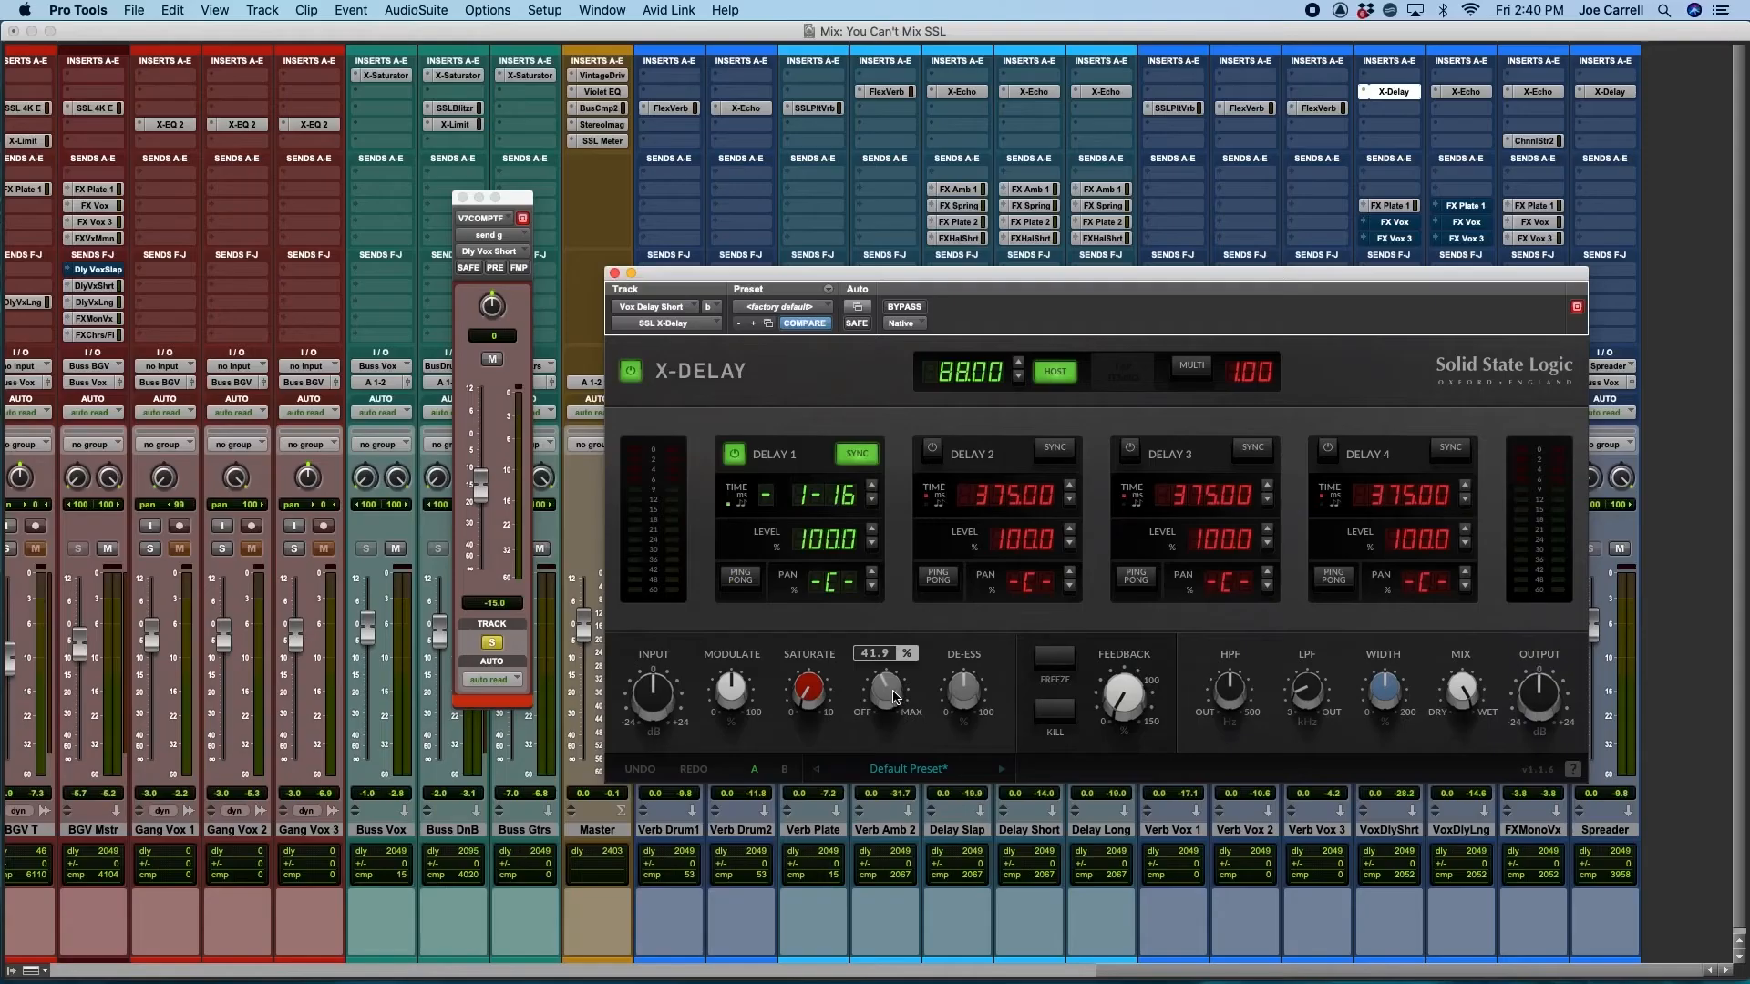
pyautogui.moveTo(893, 697); pyautogui.dragTo(889, 777)
pyautogui.moveTo(885, 704); pyautogui.dragTo(896, 615)
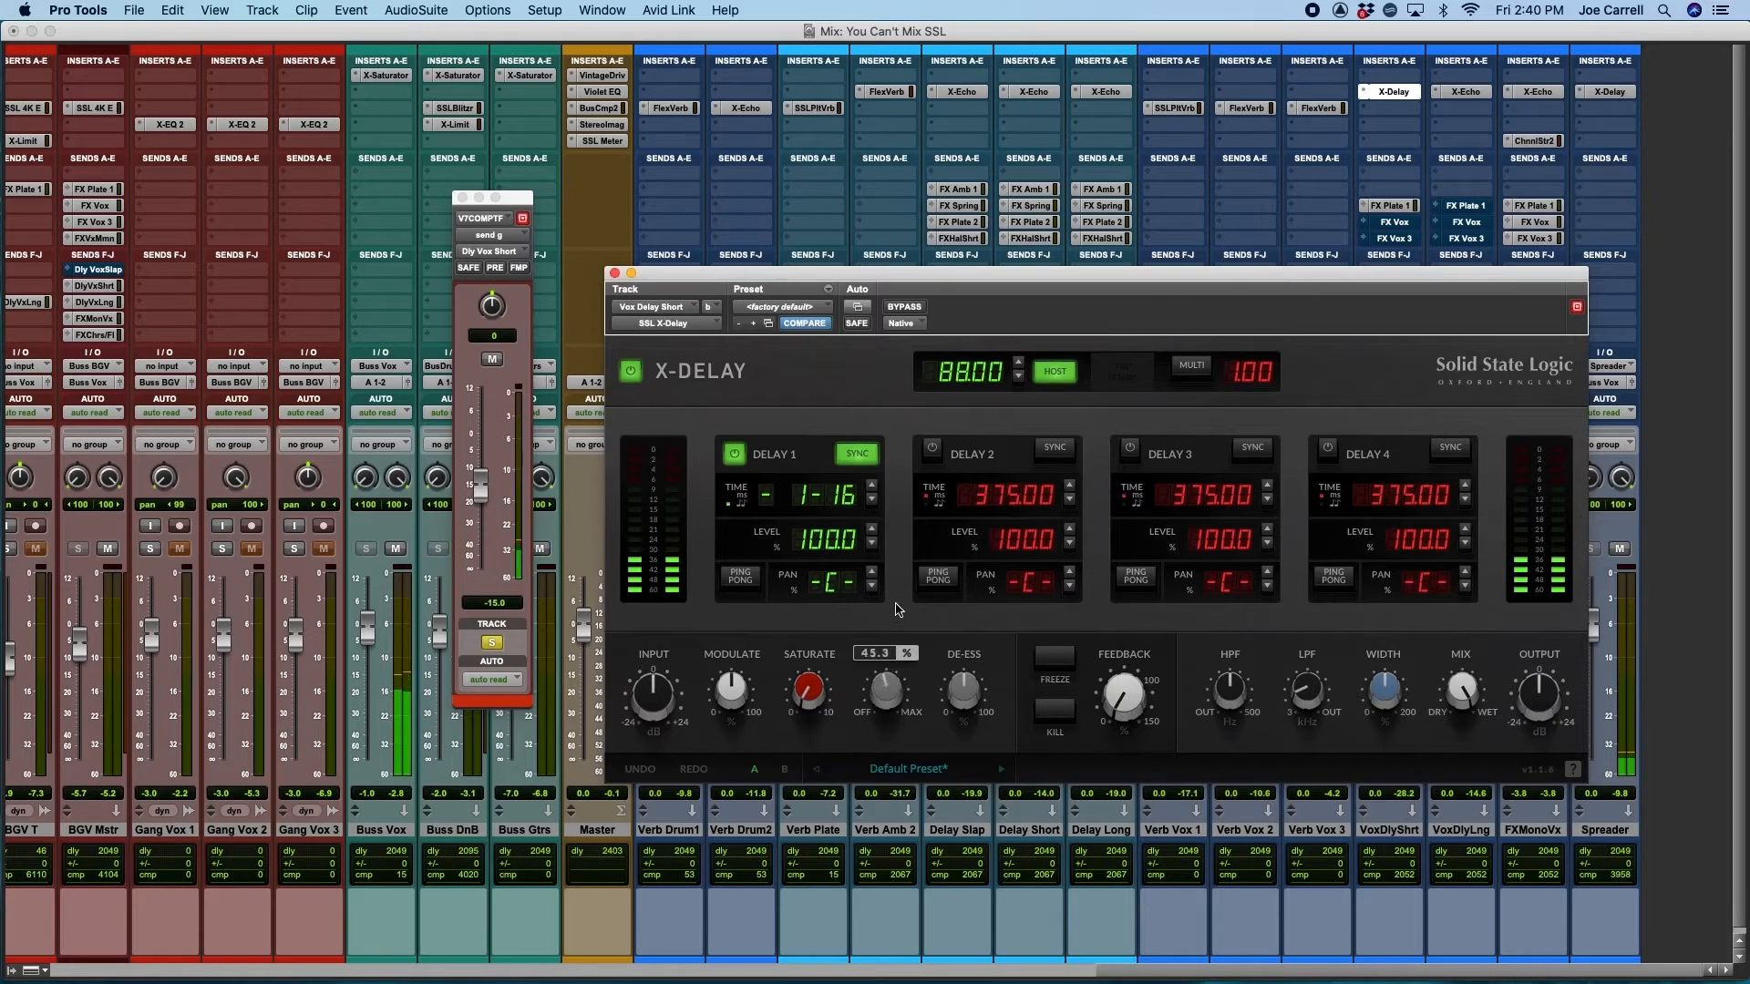